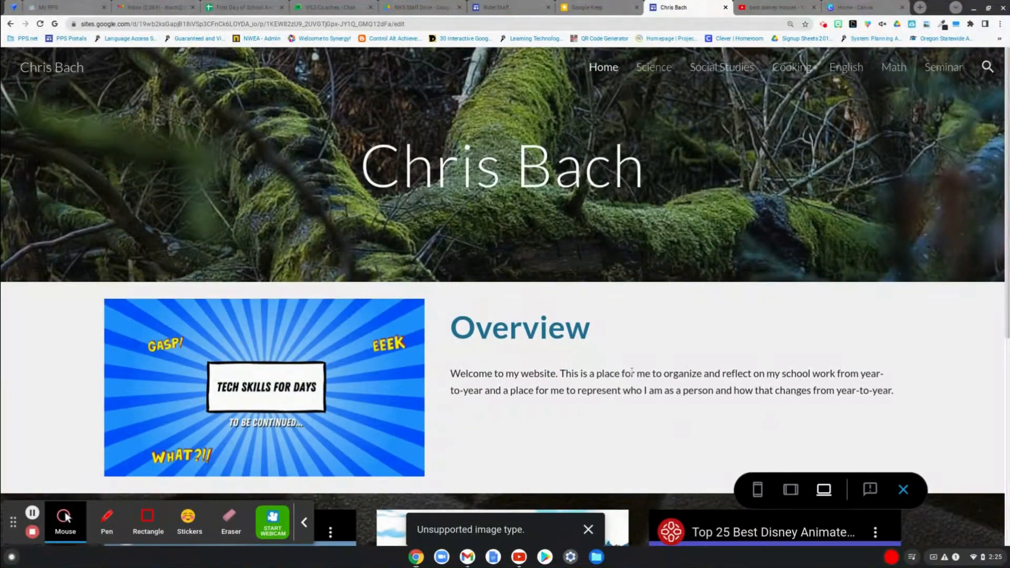
- Look over the home page preview from the header through the Family, Hobbies and Favorite Movies sections
scroll(632, 371, "down", 5)
scroll(632, 372, "up", 5)
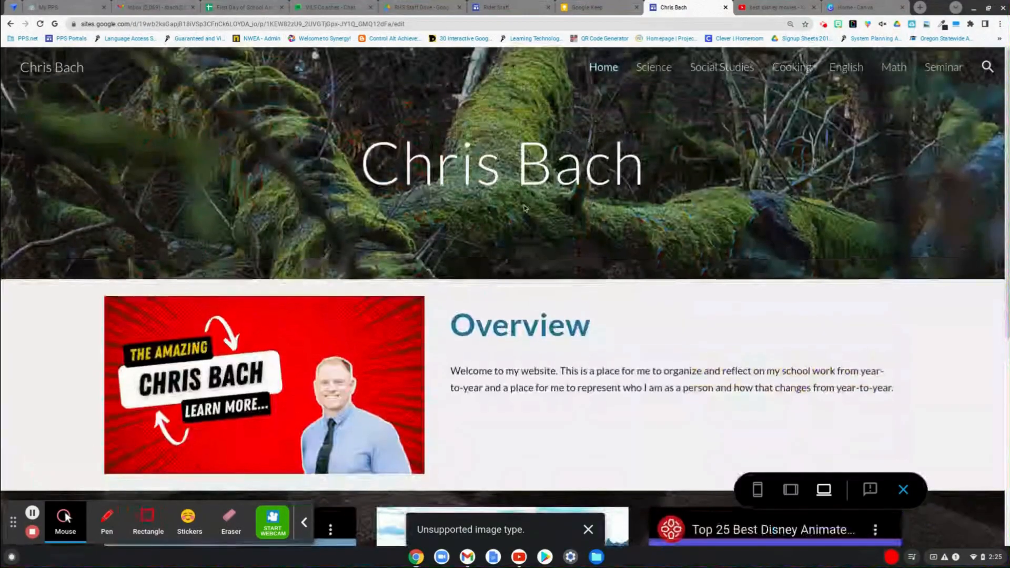
scroll(523, 338, "down", 5)
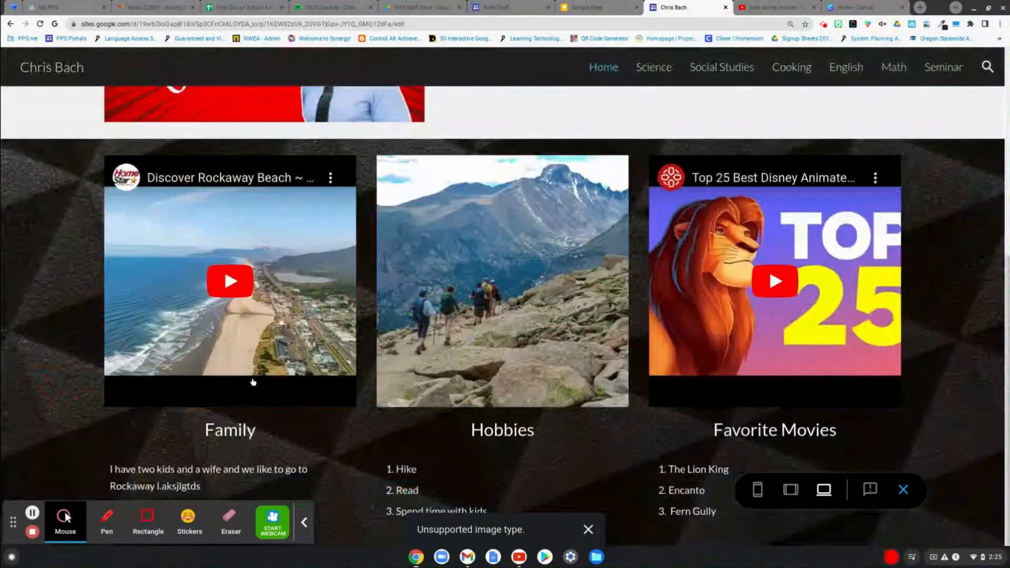
scroll(792, 444, "up", 4)
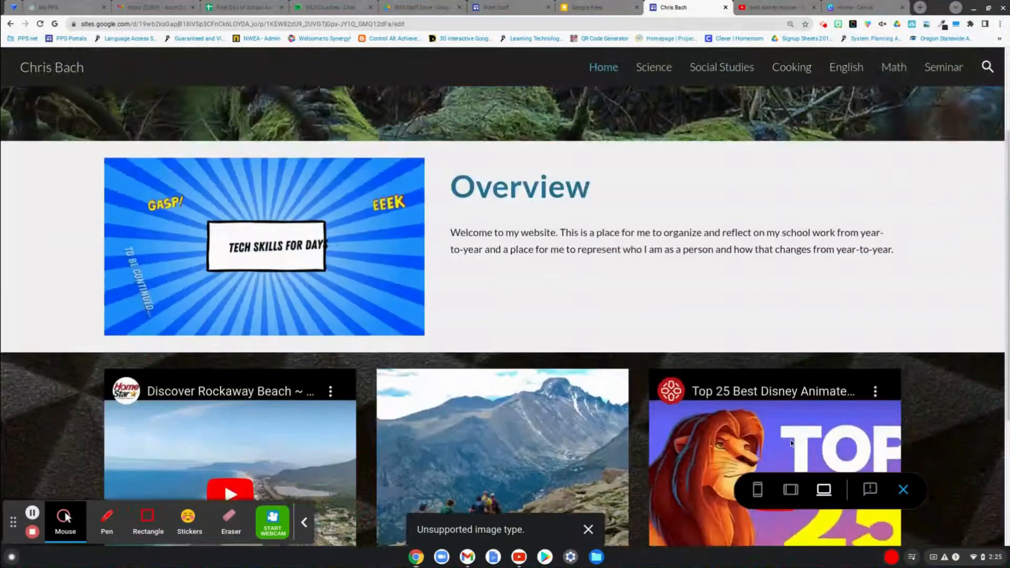
scroll(792, 443, "up", 2)
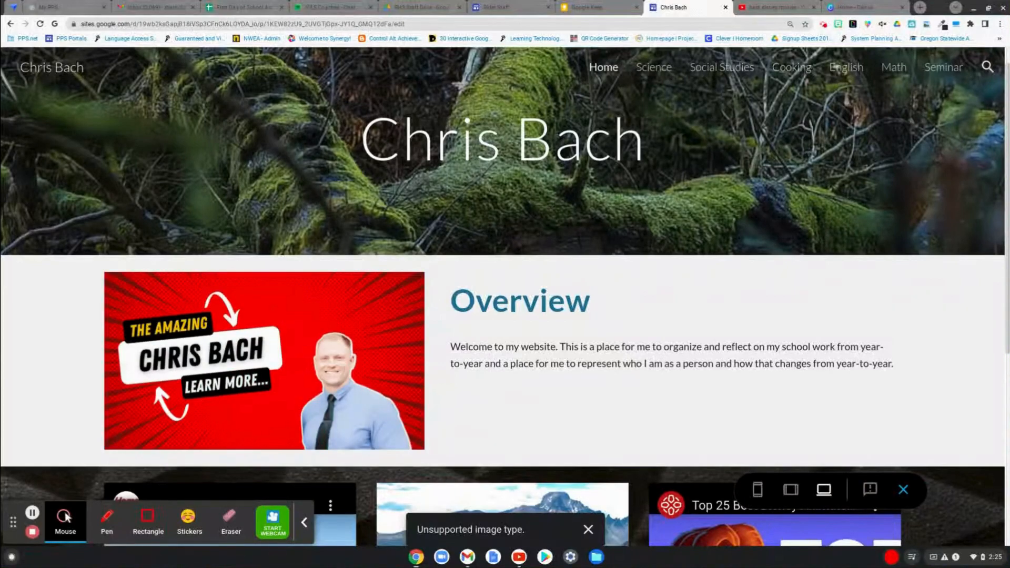
- Go to Google Sites in a new browser tab and open the recent personal site with the mossy forest header
left_click(920, 7)
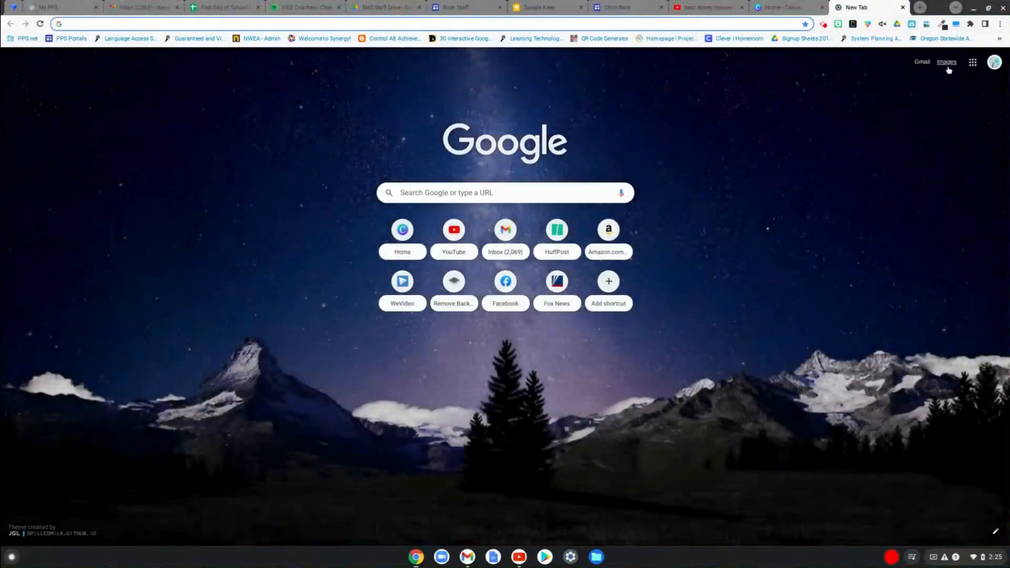
left_click(971, 64)
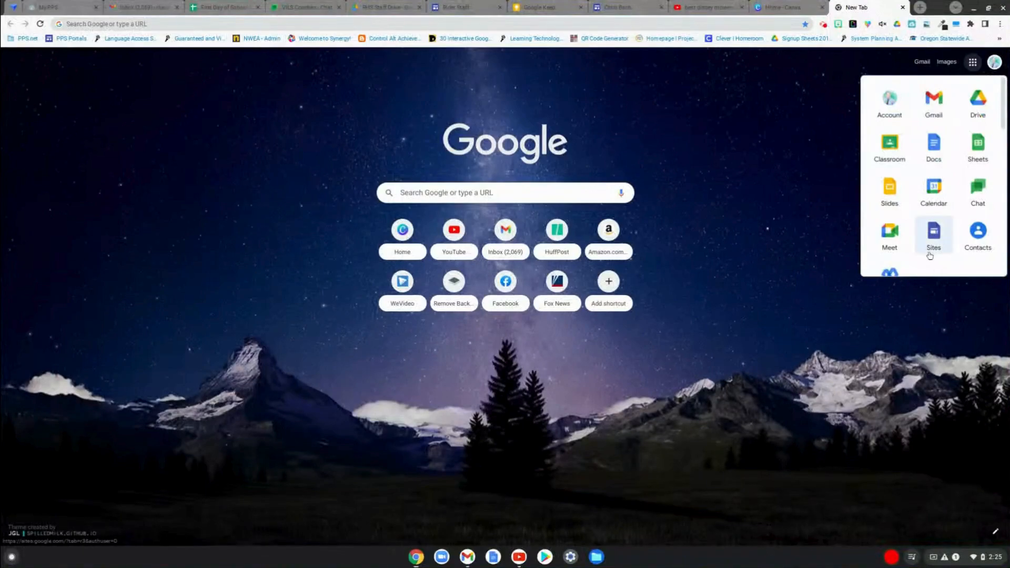
left_click(563, 21)
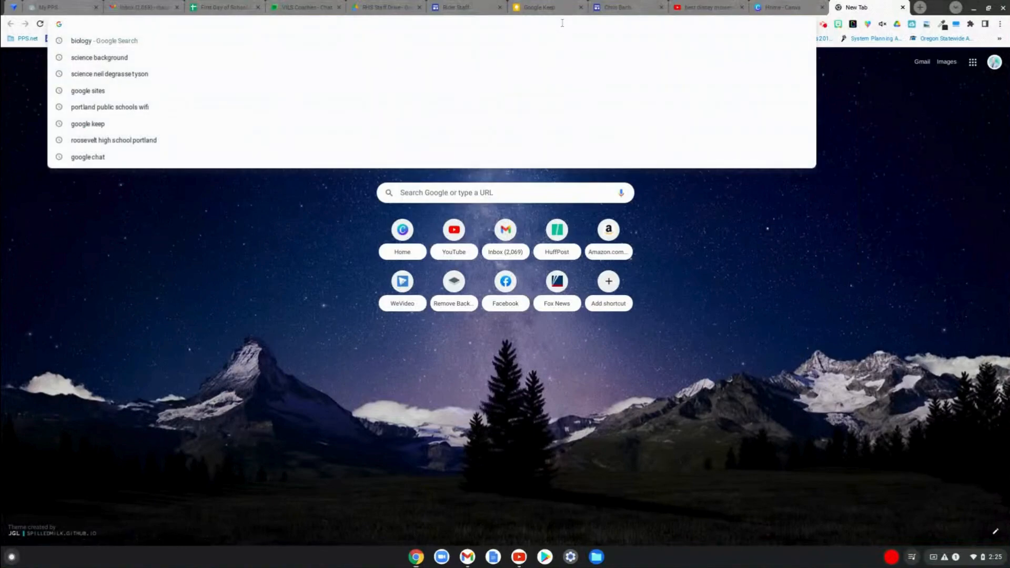
type("google sites")
key("Return")
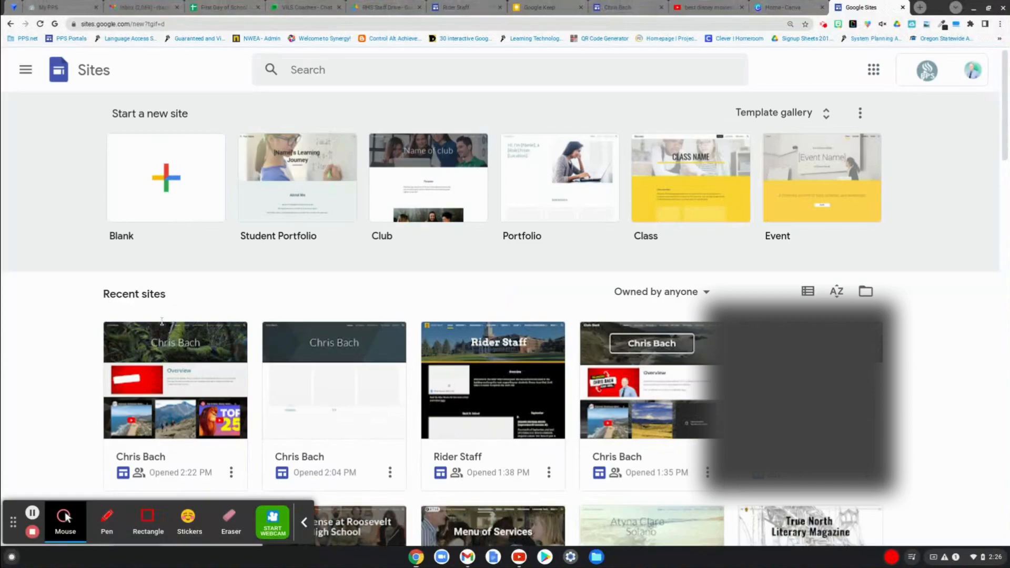
left_click(166, 398)
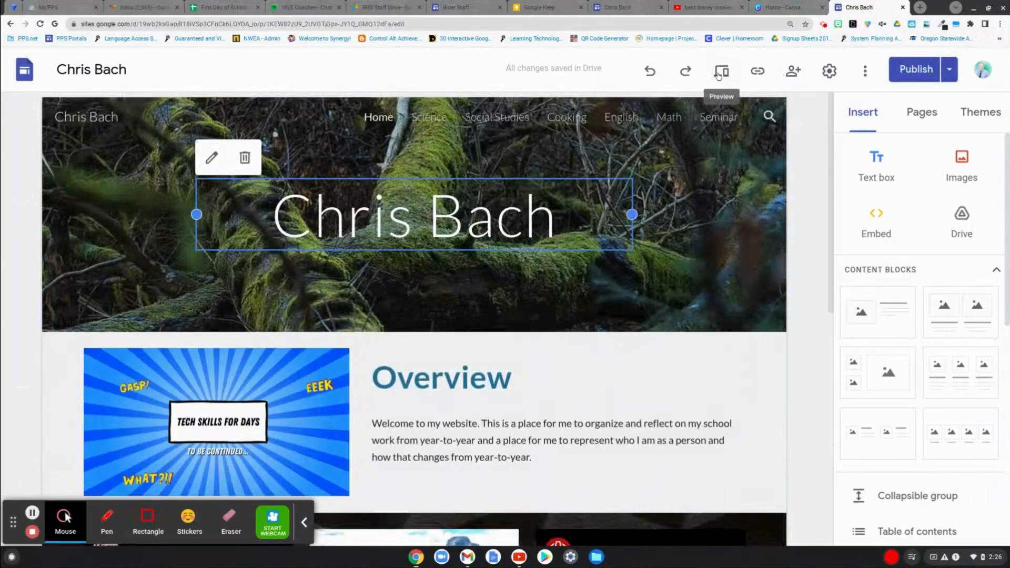
- Preview the site, review the home page's overview and video sections, and return to editing
left_click(720, 73)
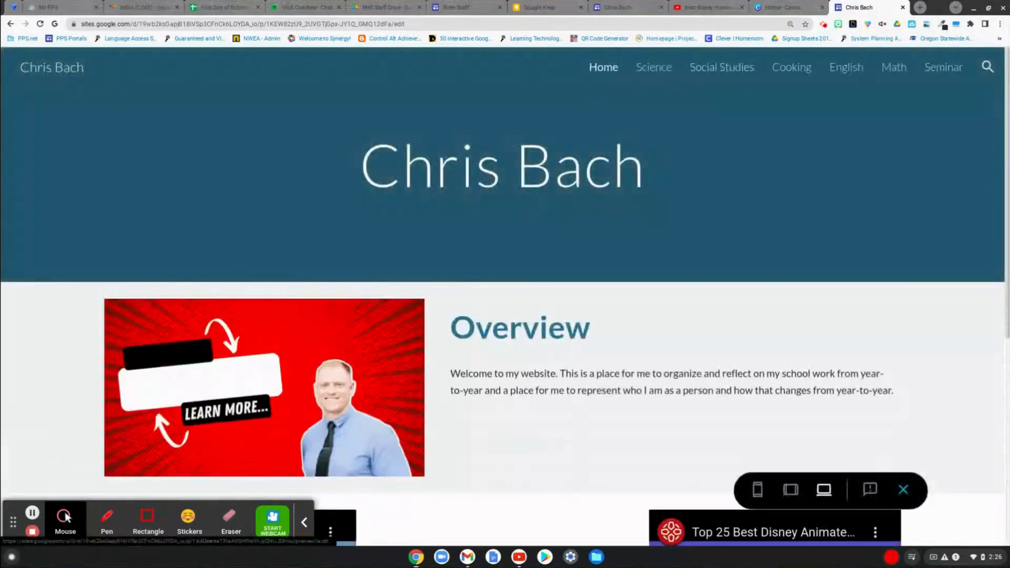
scroll(678, 133, "down", 1)
scroll(678, 132, "down", 5)
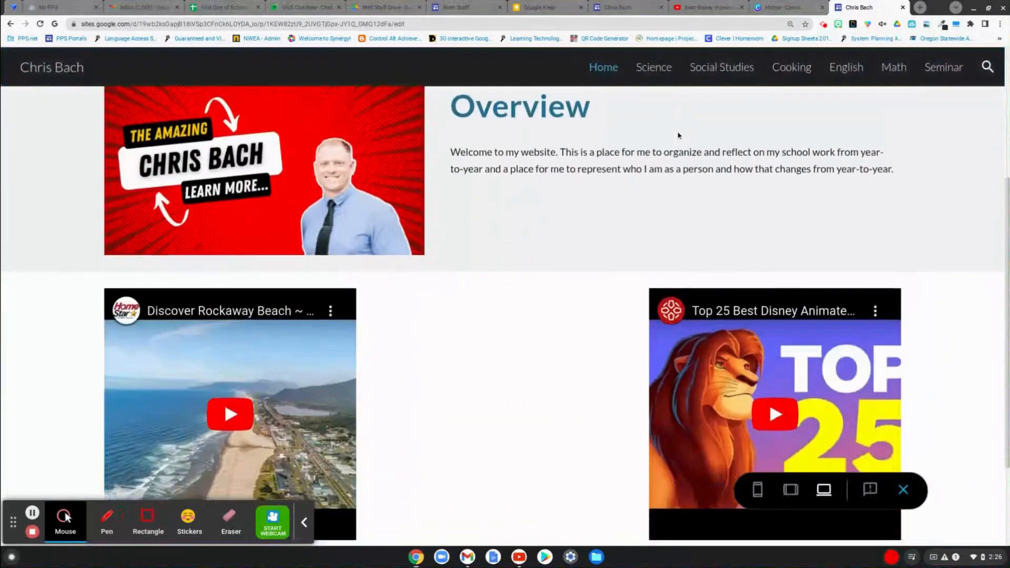
scroll(677, 133, "up", 3)
scroll(836, 72, "up", 3)
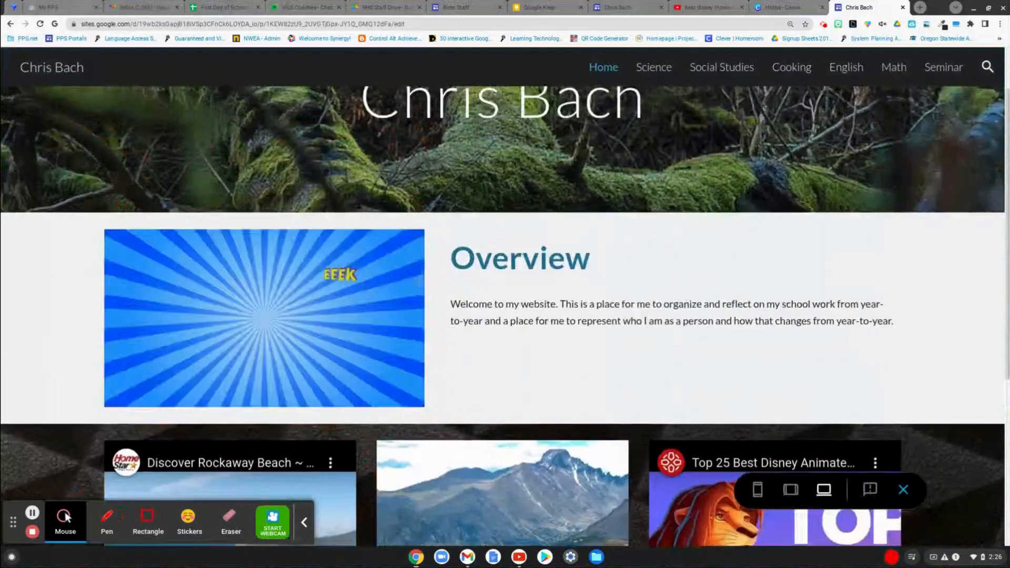
scroll(836, 72, "up", 1)
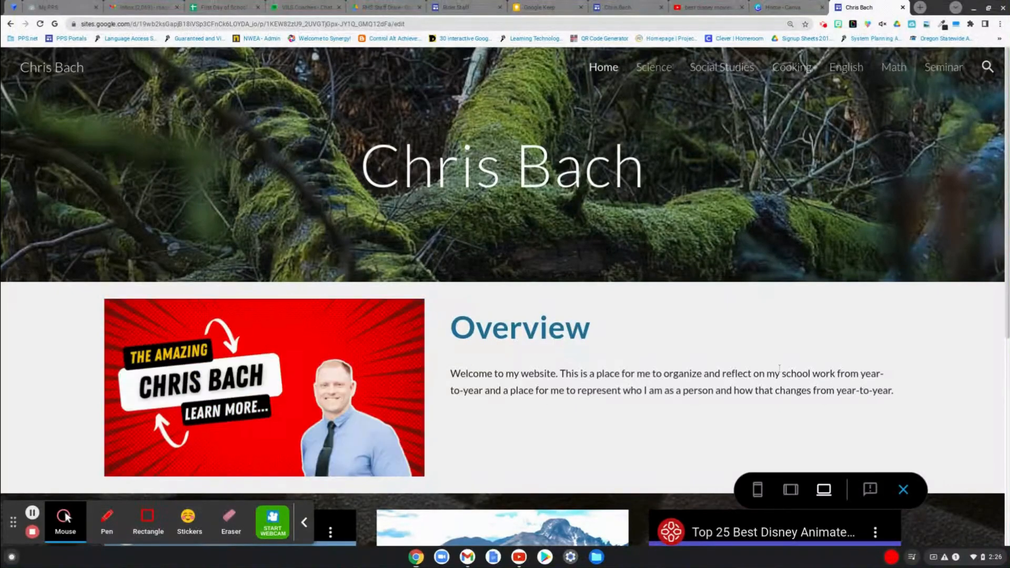
left_click(903, 489)
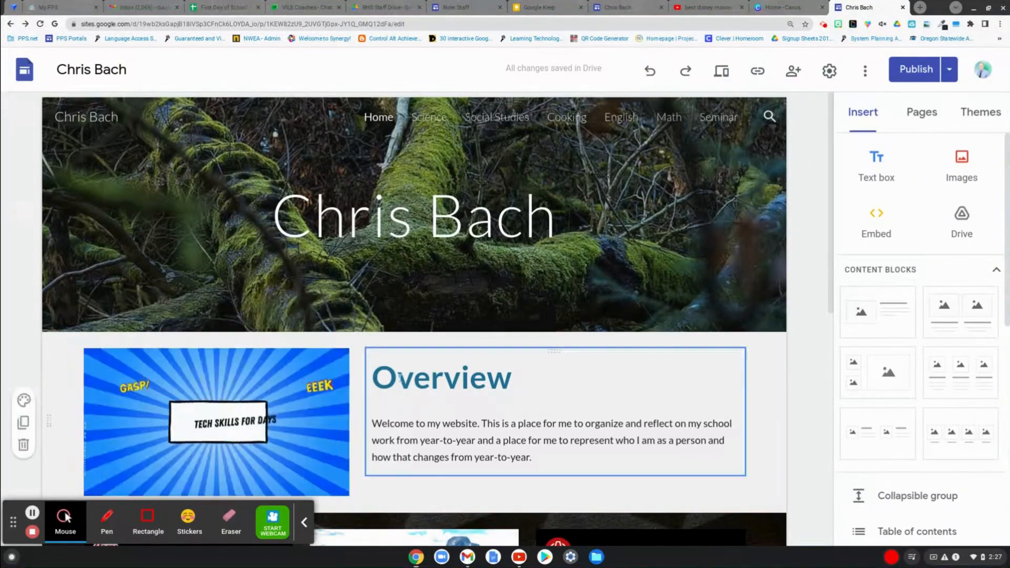
- Examine the home page in the editor and the available insert elements, from content blocks to YouTube and Charts
scroll(400, 376, "down", 8)
scroll(416, 384, "up", 6)
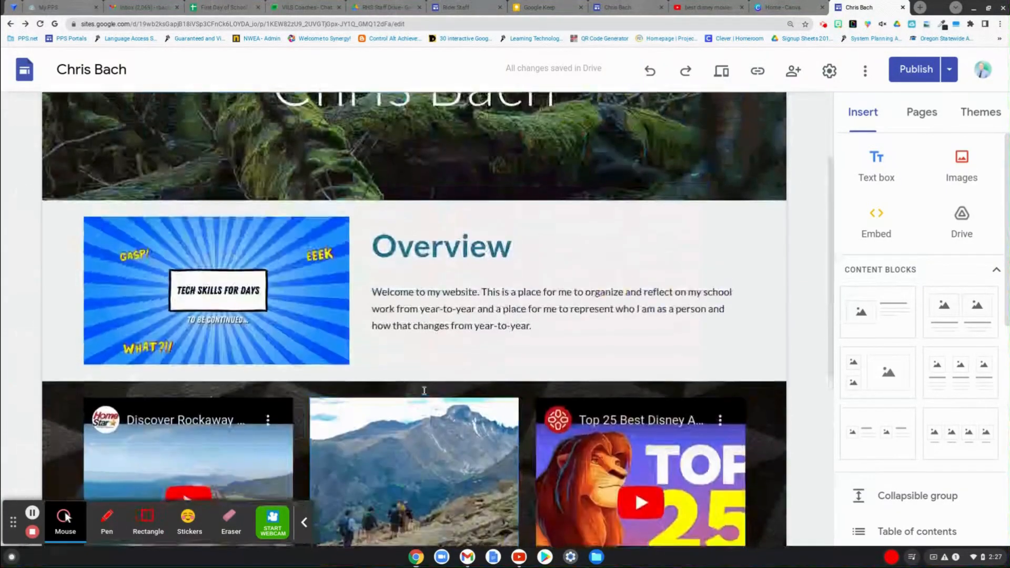
scroll(731, 198, "up", 1)
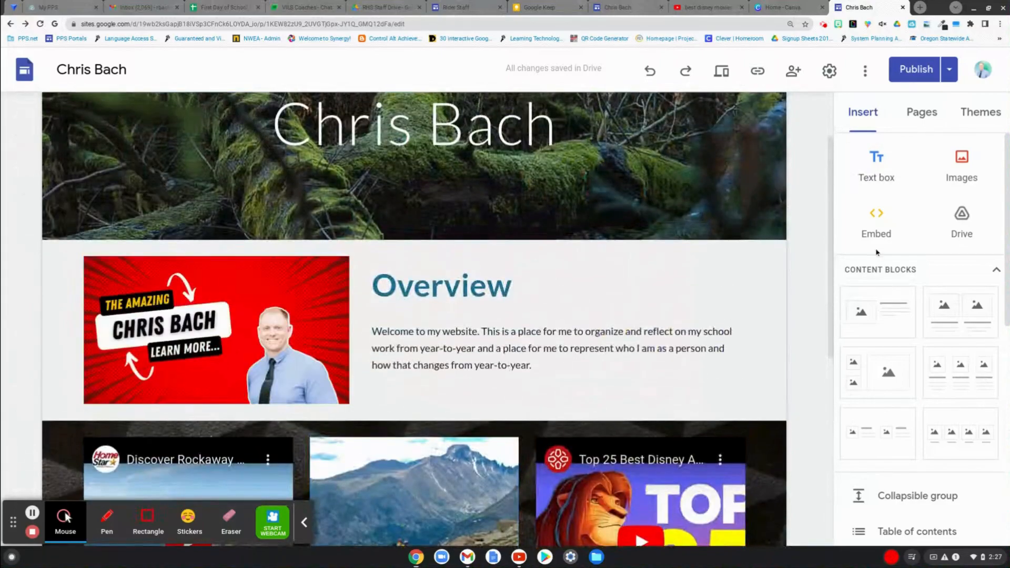
scroll(877, 253, "down", 9)
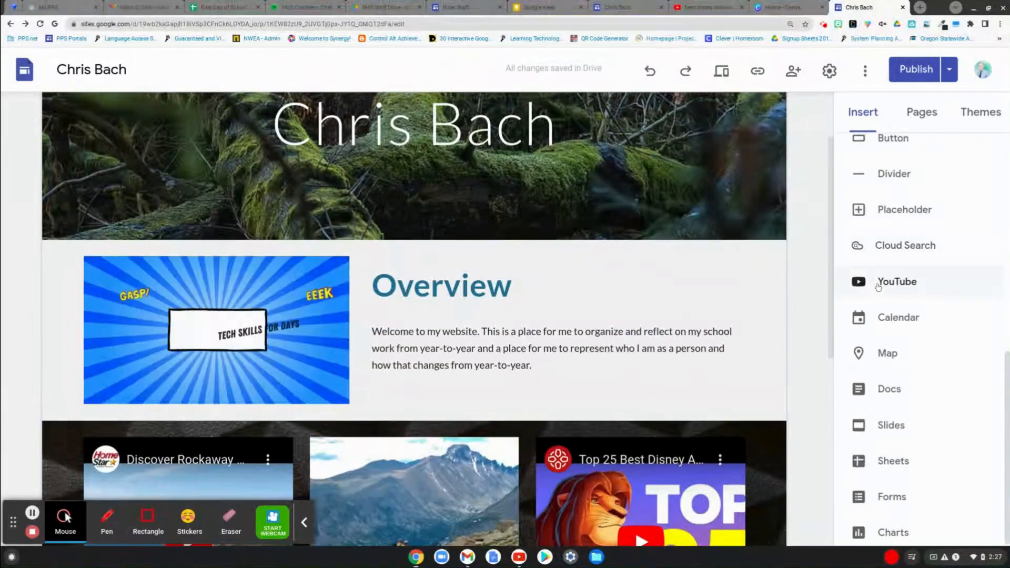
scroll(943, 392, "up", 3)
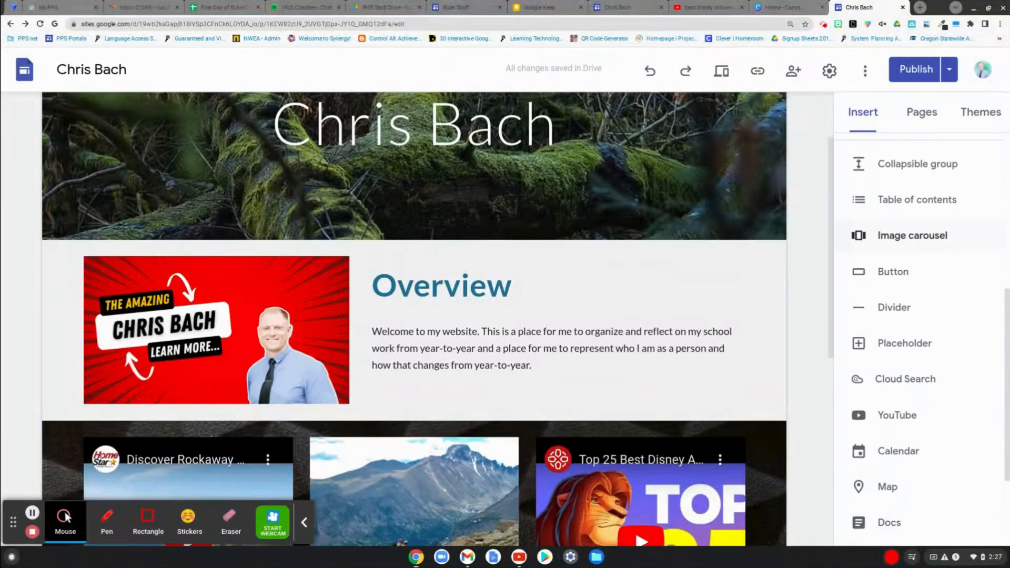
scroll(921, 235, "down", 1)
scroll(921, 235, "up", 3)
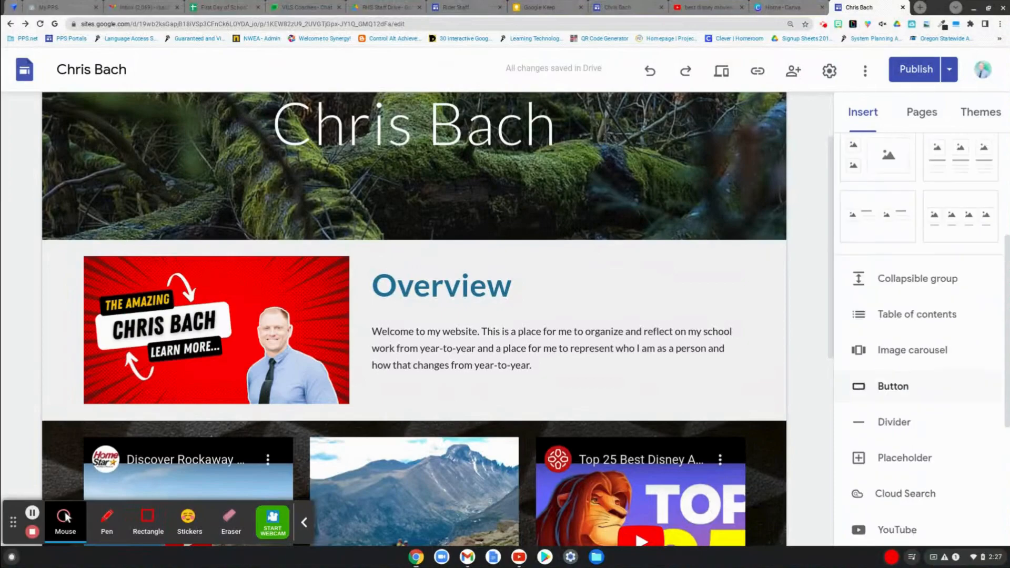
scroll(670, 306, "up", 2)
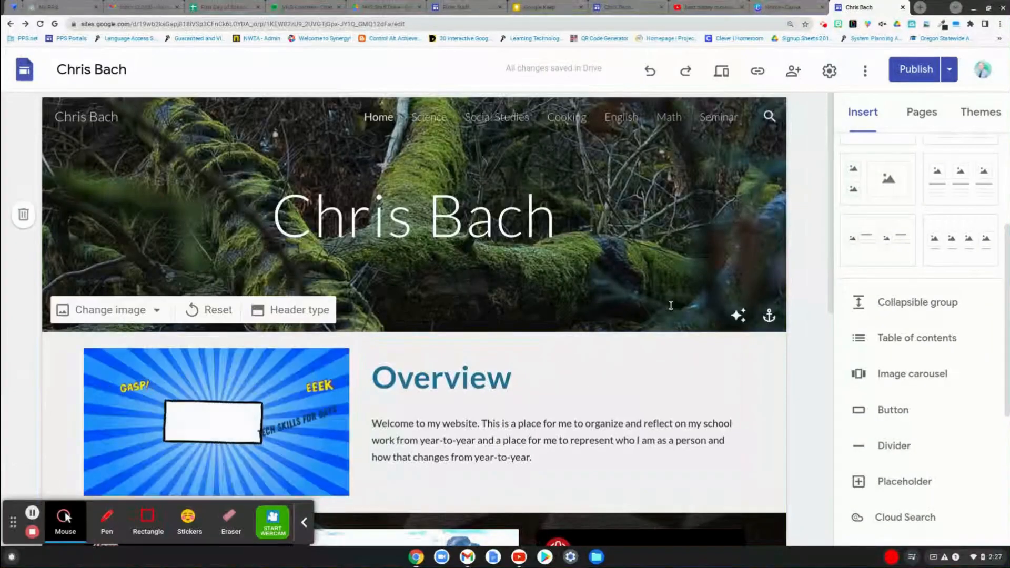
- Show the site's page list, view the Science page, and add a new page named 9th Grade
left_click(933, 117)
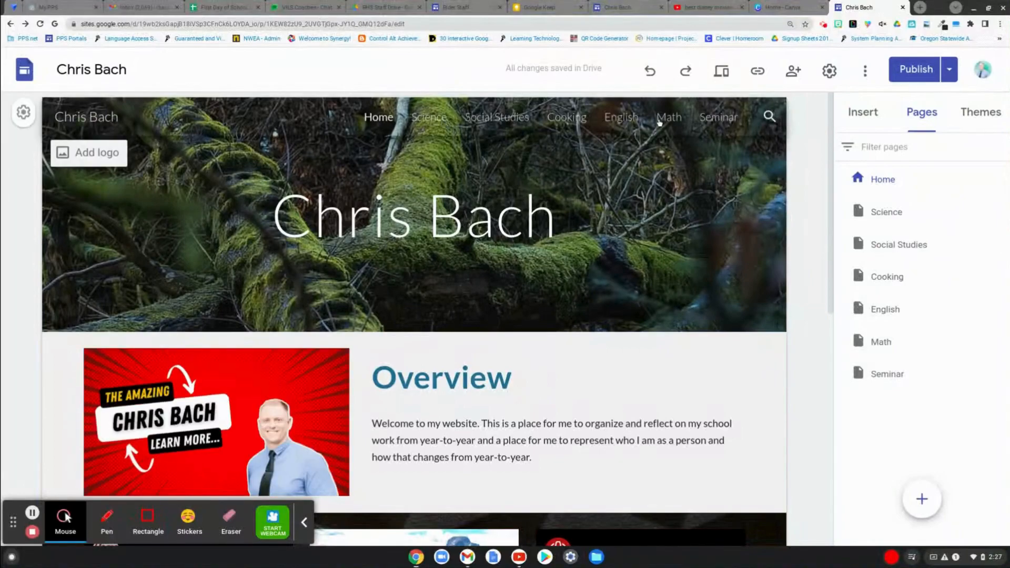
left_click(443, 125)
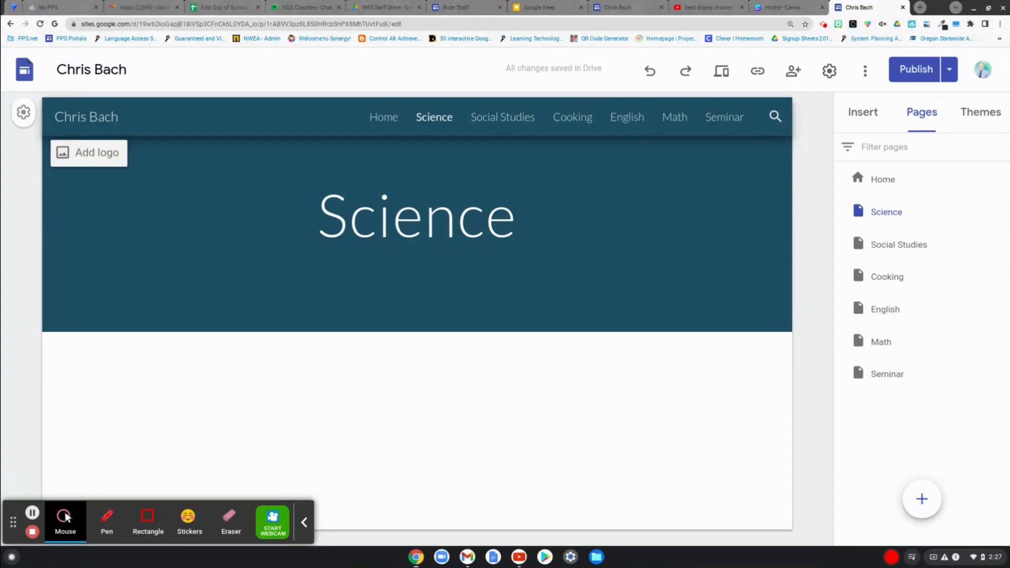
mouse_move(483, 280)
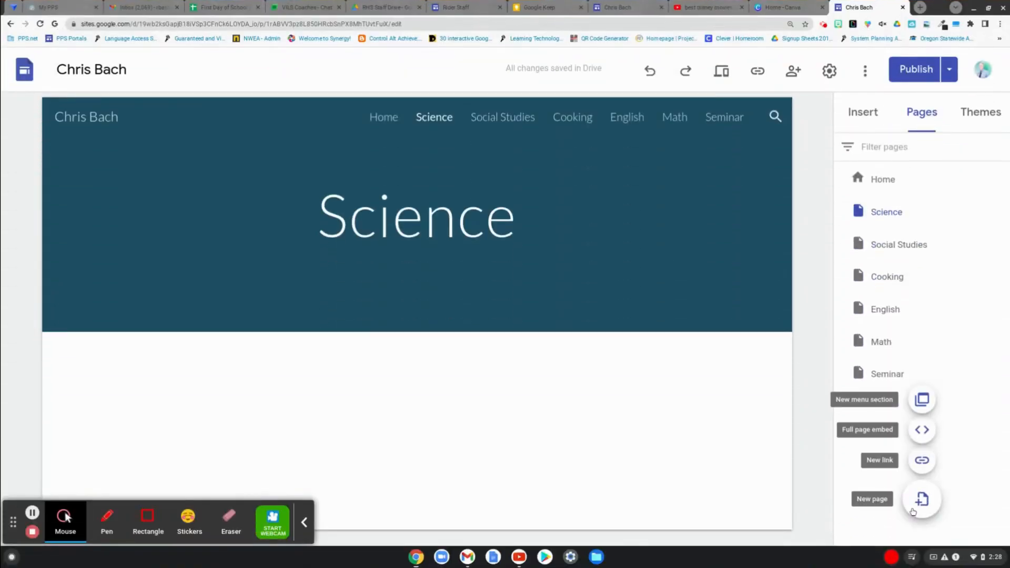
left_click(920, 500)
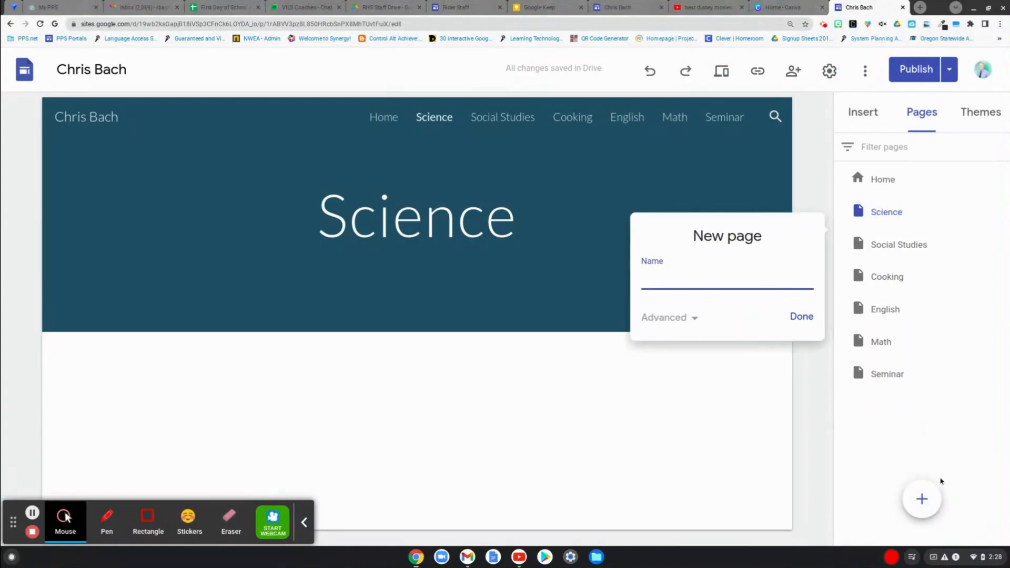
type("9th Grade")
key("Return")
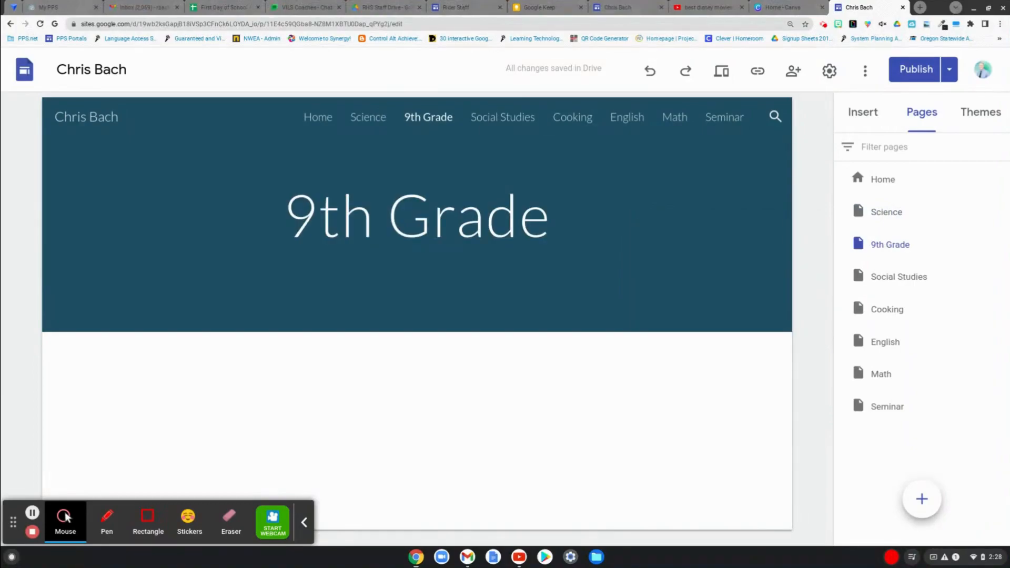
- Nest the 9th Grade page under Home and check it in the site navigation
left_click(875, 244)
left_click_drag(876, 244, 878, 179)
mouse_move(387, 121)
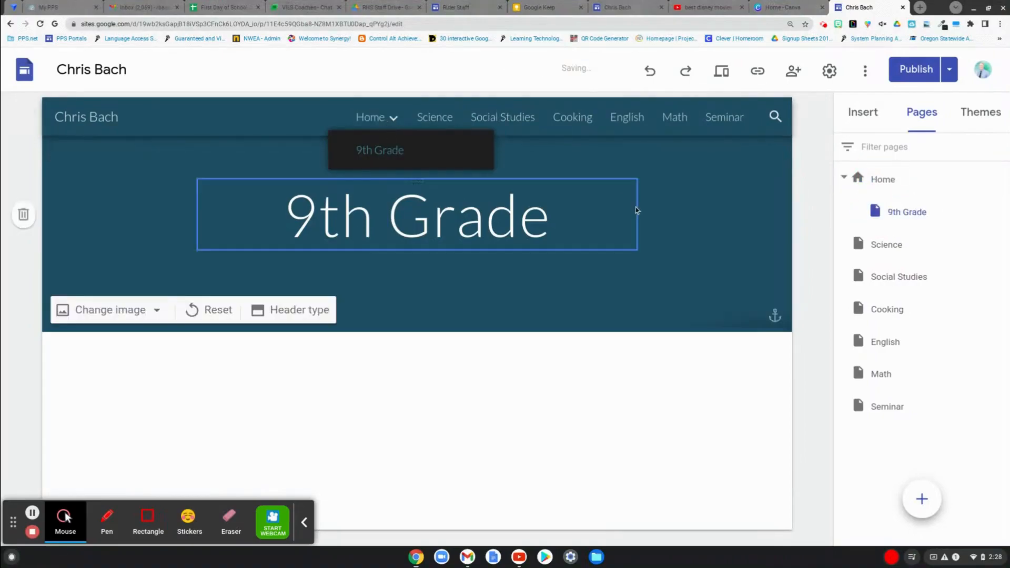
- Move the 9th Grade page out of Home to the top level and nest Science and Social Studies beneath it
left_click_drag(892, 212, 881, 263)
left_click(876, 212)
mouse_move(876, 213)
left_mouse_down()
mouse_move(878, 248)
mouse_move(882, 215)
left_mouse_up()
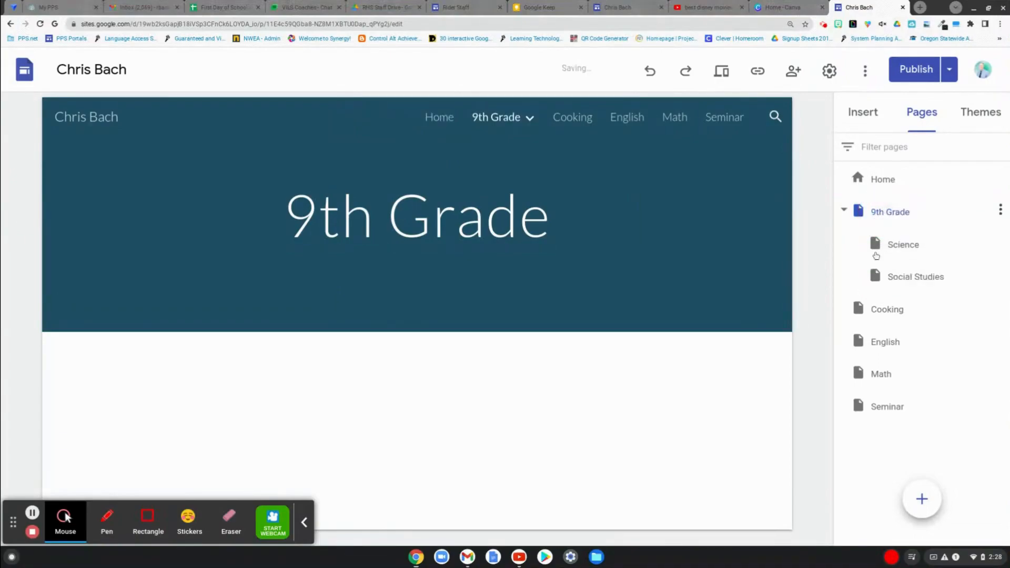
- Nest the Cooking, English, Math and Seminar pages under 9th Grade and check the site navigation
left_click_drag(867, 316, 879, 216)
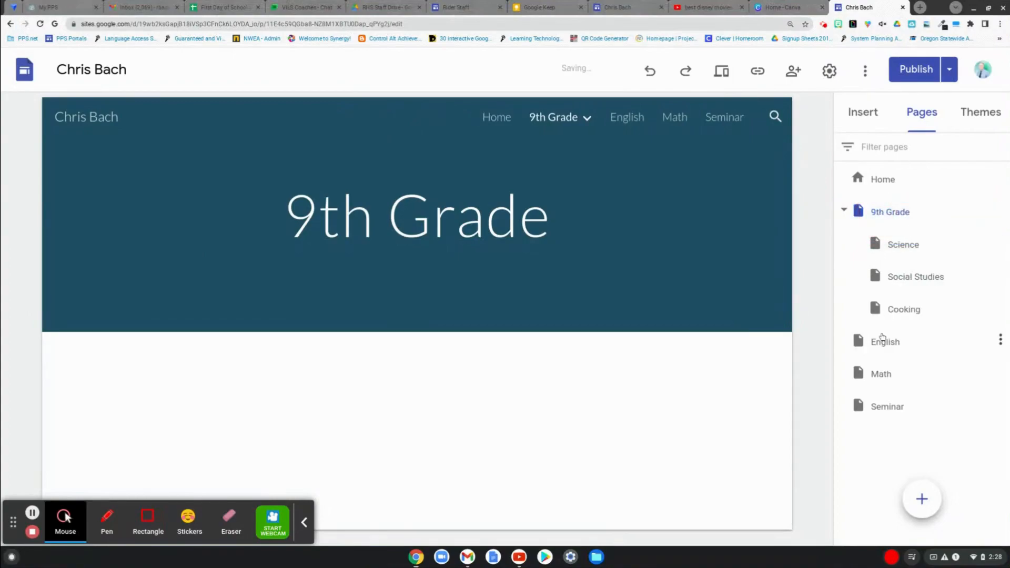
left_click_drag(883, 340, 880, 219)
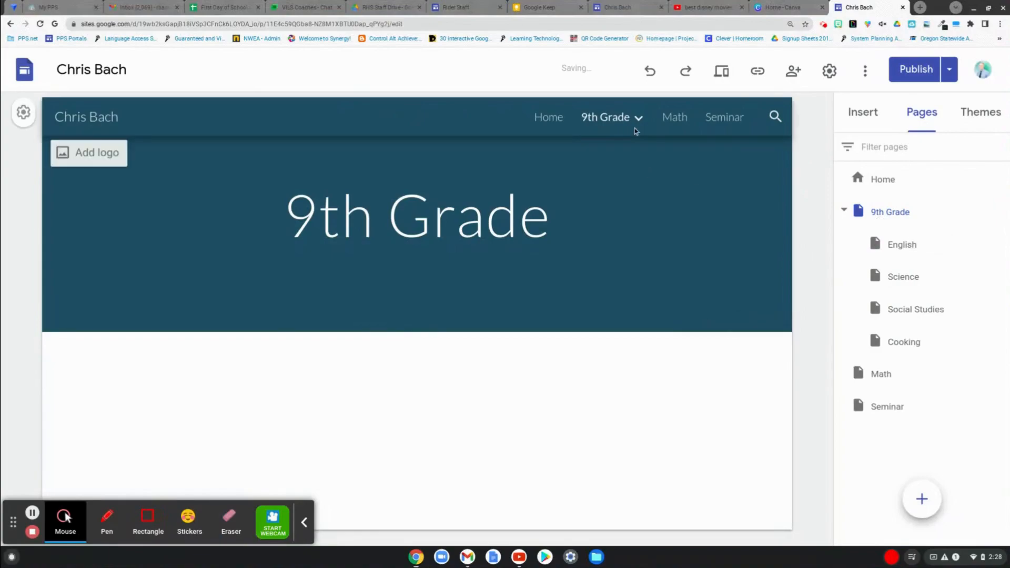
mouse_move(634, 124)
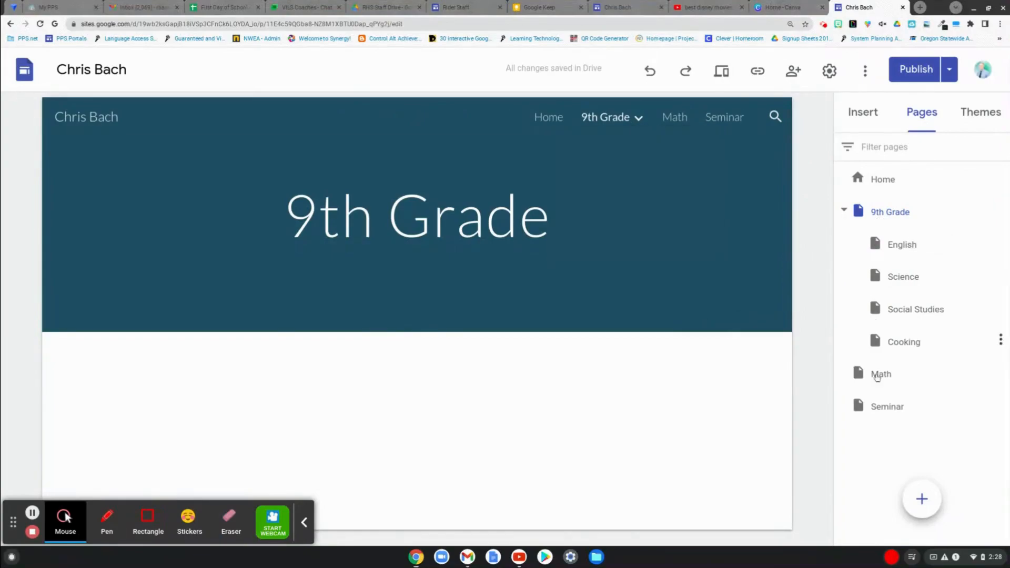
left_click_drag(876, 382, 905, 212)
left_click_drag(876, 407, 888, 215)
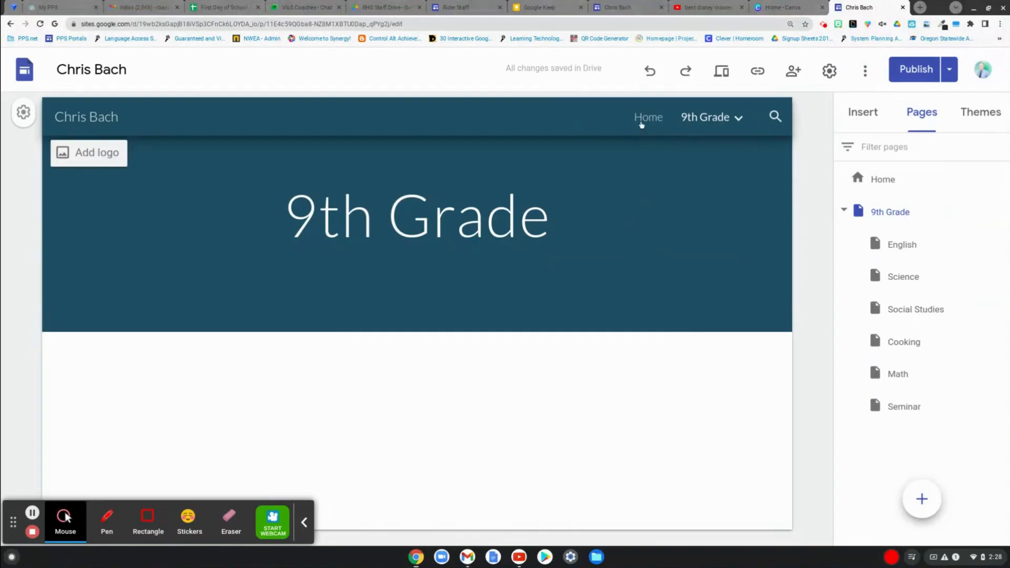
mouse_move(700, 117)
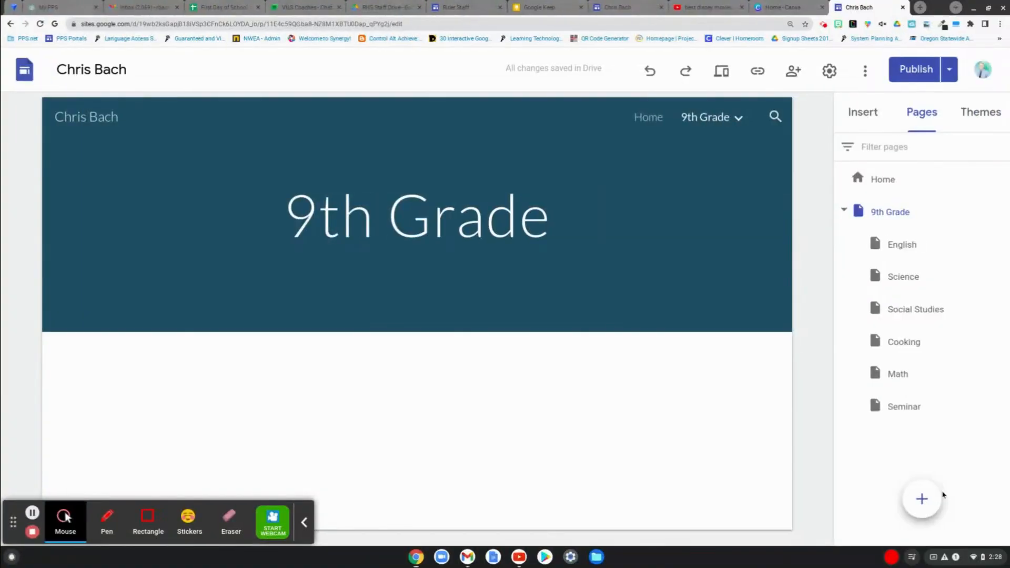
- Add a new top-level page named 10th Grade
left_click(923, 505)
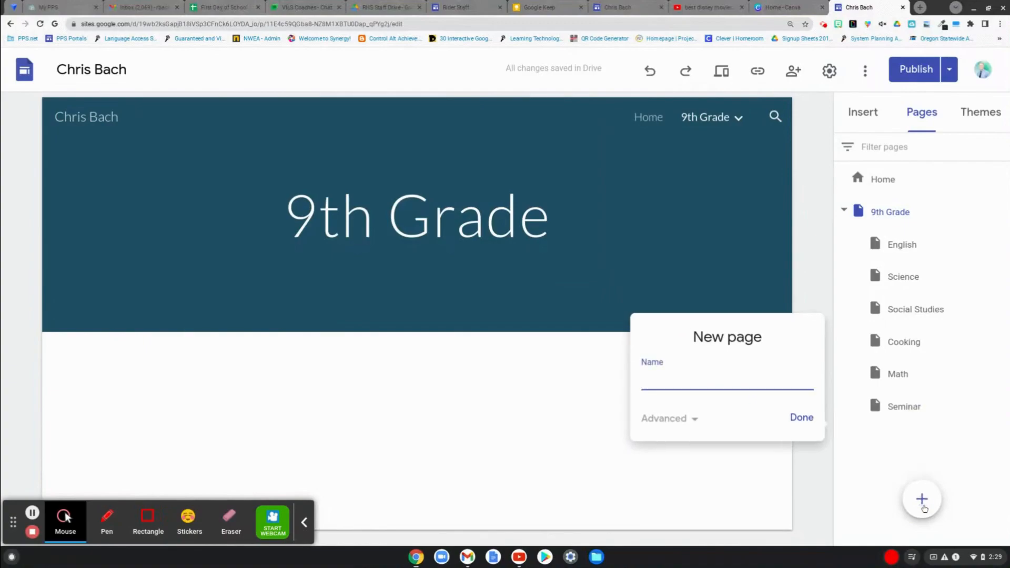
type("10th Grade")
key("Return")
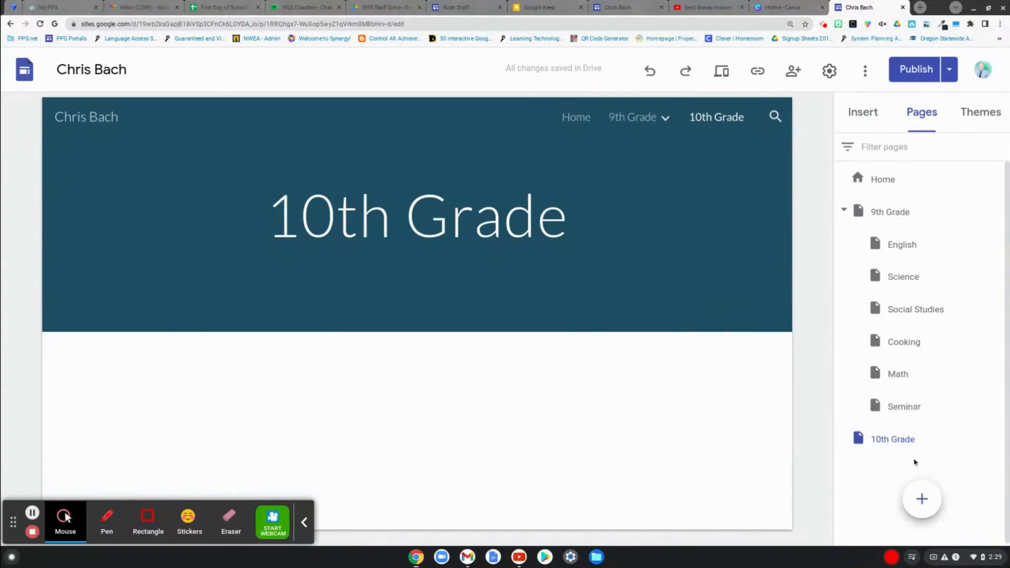
- Add a new page named English and nest it under 10th Grade
left_click(923, 499)
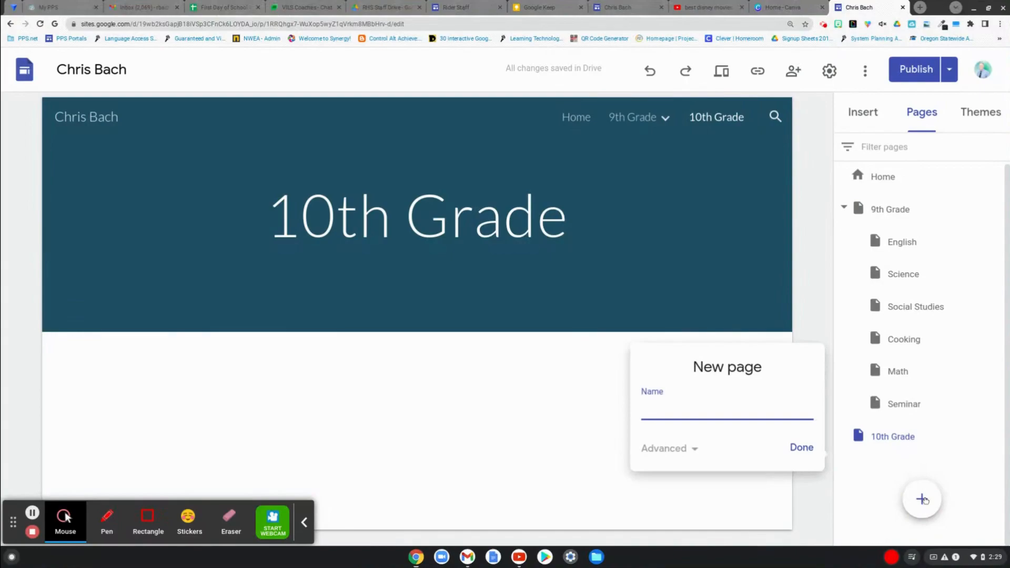
type("English")
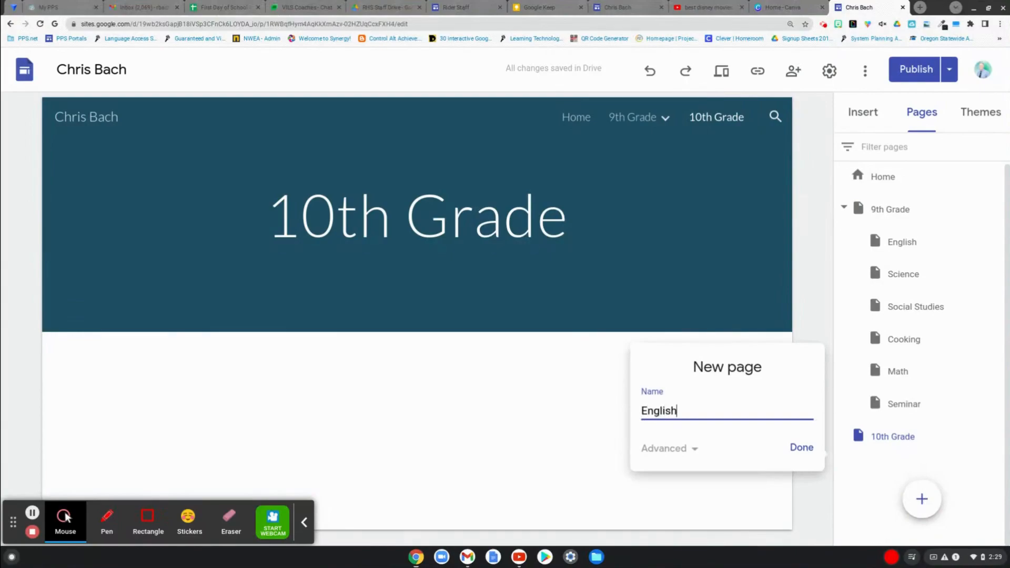
key("Return")
left_click(877, 473)
left_click_drag(878, 473, 885, 443)
- Add Science and Math subpages under 10th Grade
mouse_move(922, 499)
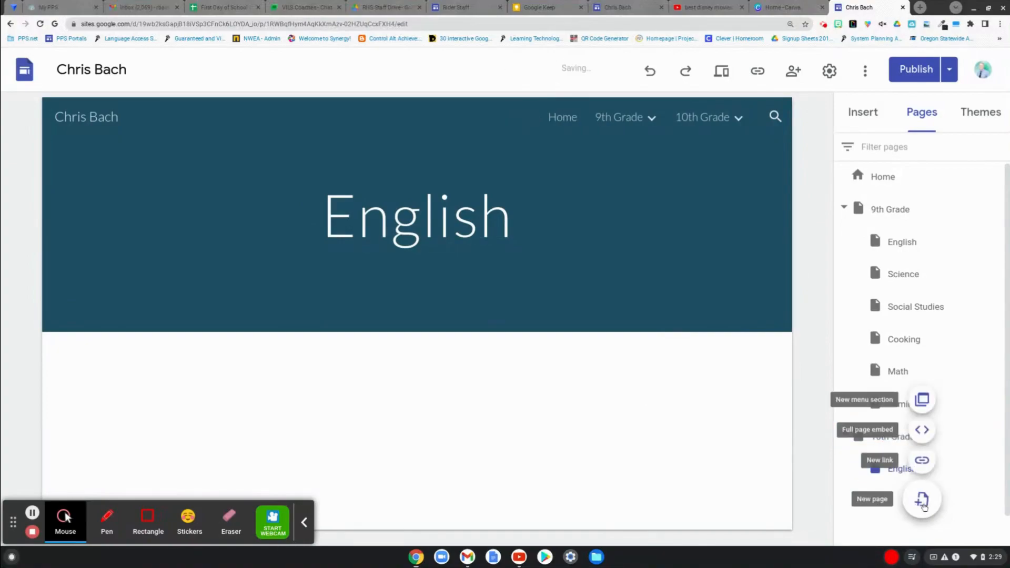
left_click(923, 399)
type("Science")
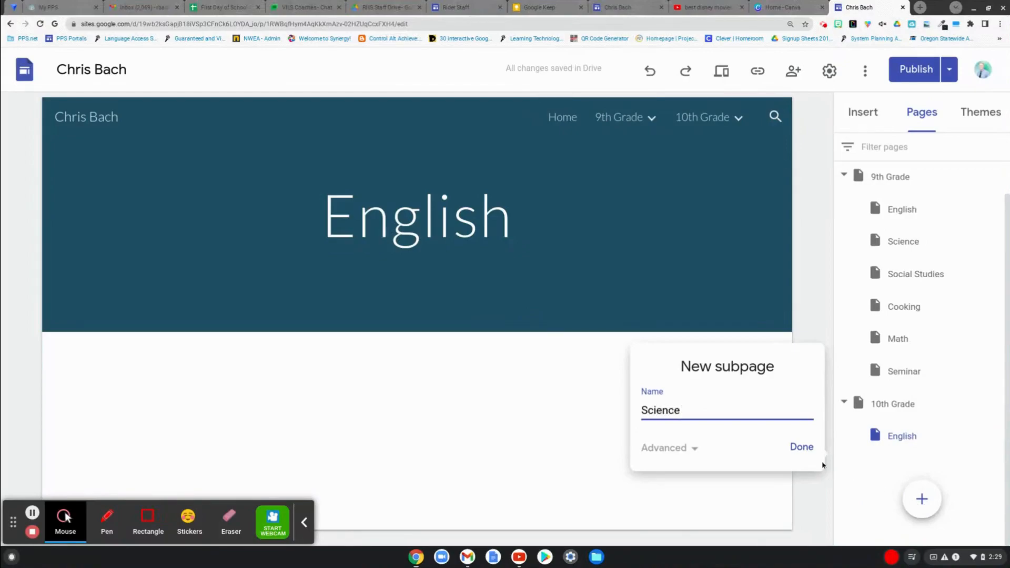
left_click(810, 451)
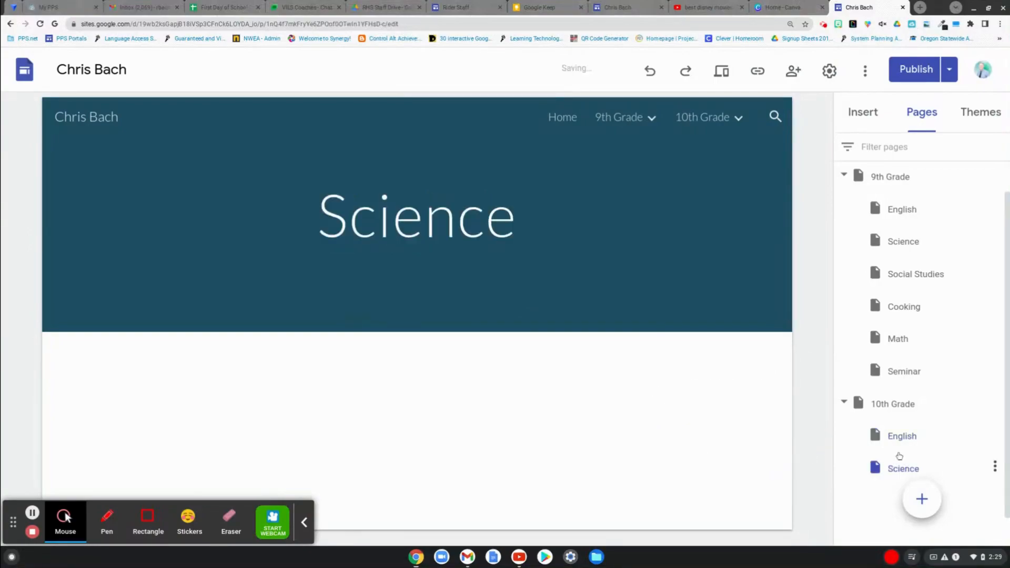
left_click(921, 500)
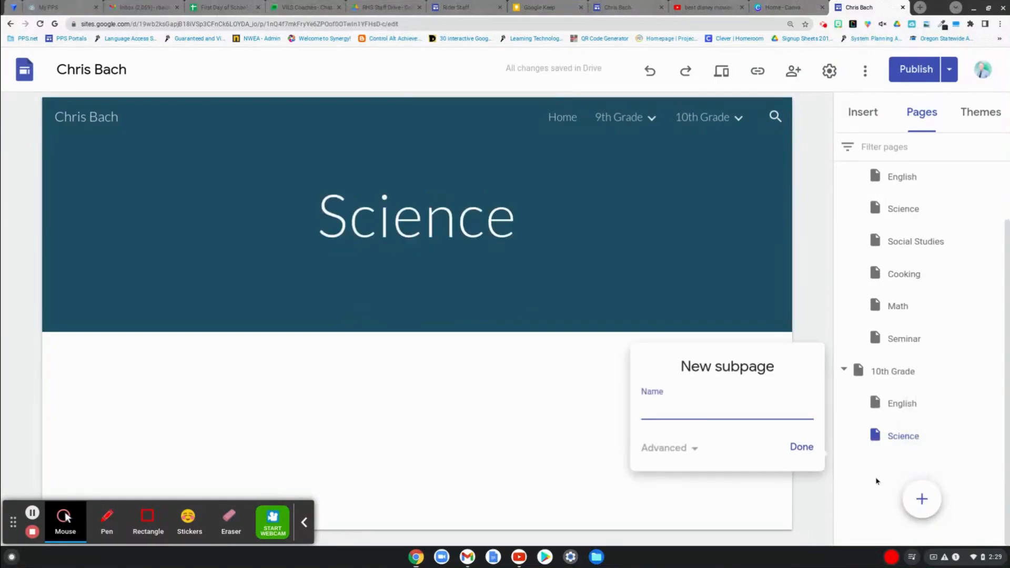
type("Math")
key("Return")
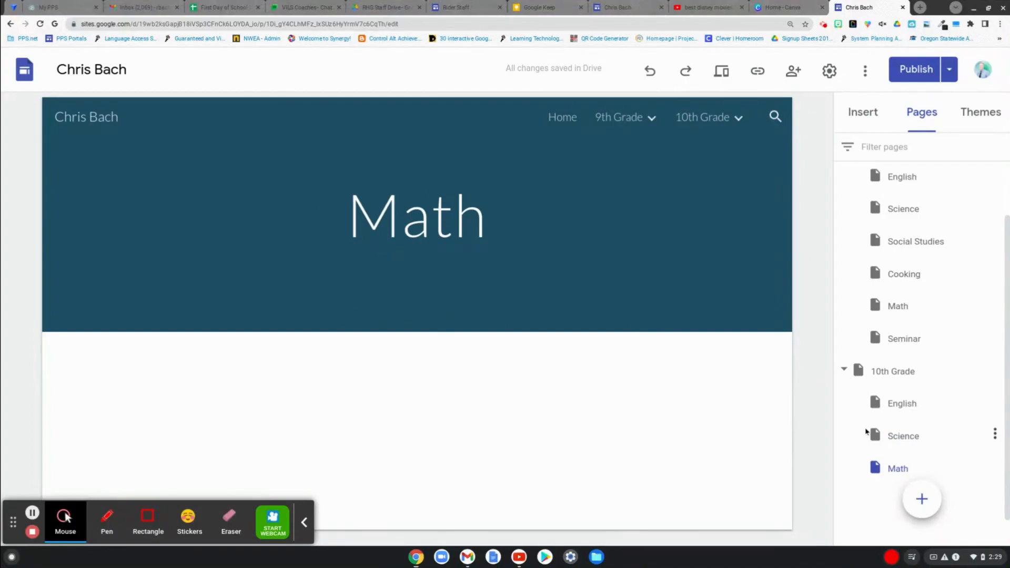
- Move Math above English in the 10th Grade subpages and check the order in the site navigation
scroll(867, 429, "down", 2)
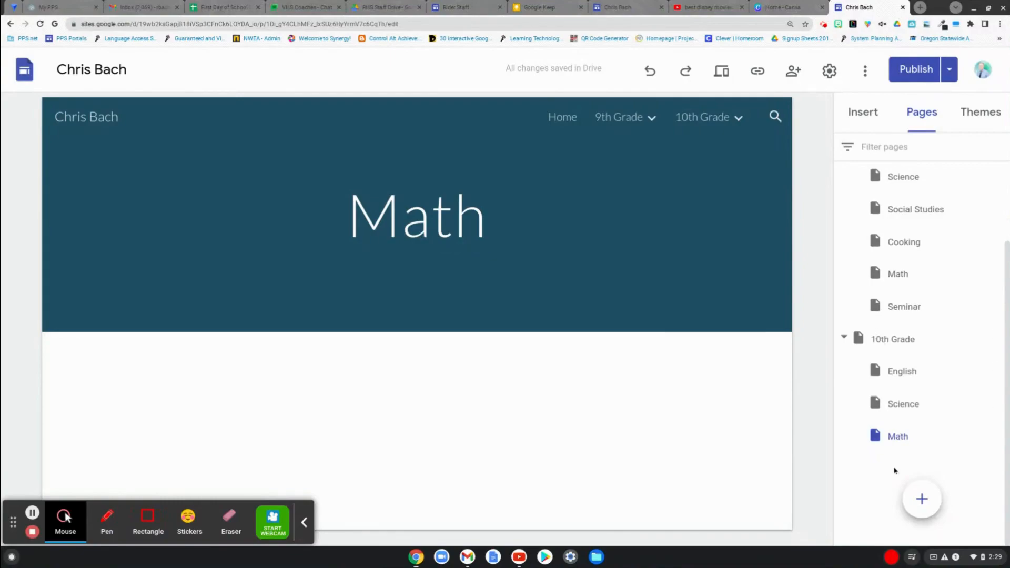
left_click_drag(901, 437, 886, 391)
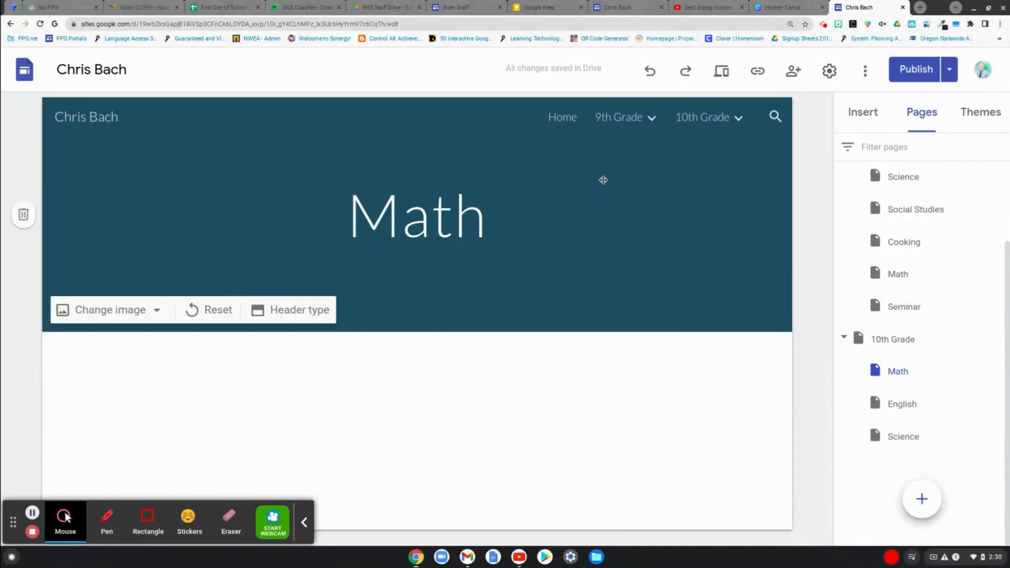
mouse_move(701, 111)
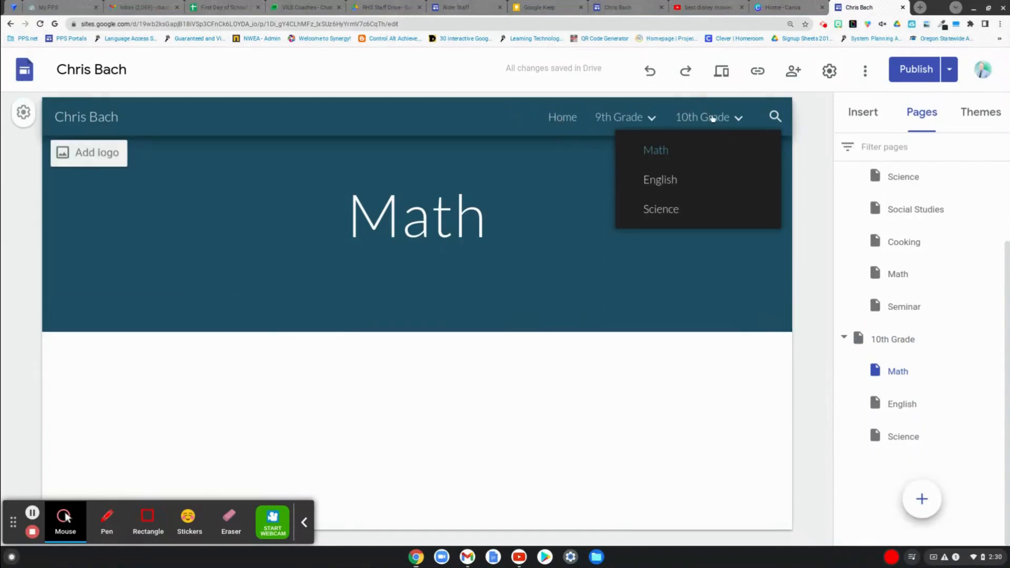
- Add two more subpages under 10th Grade, named 11th Grade and 12th Grade
left_click(921, 498)
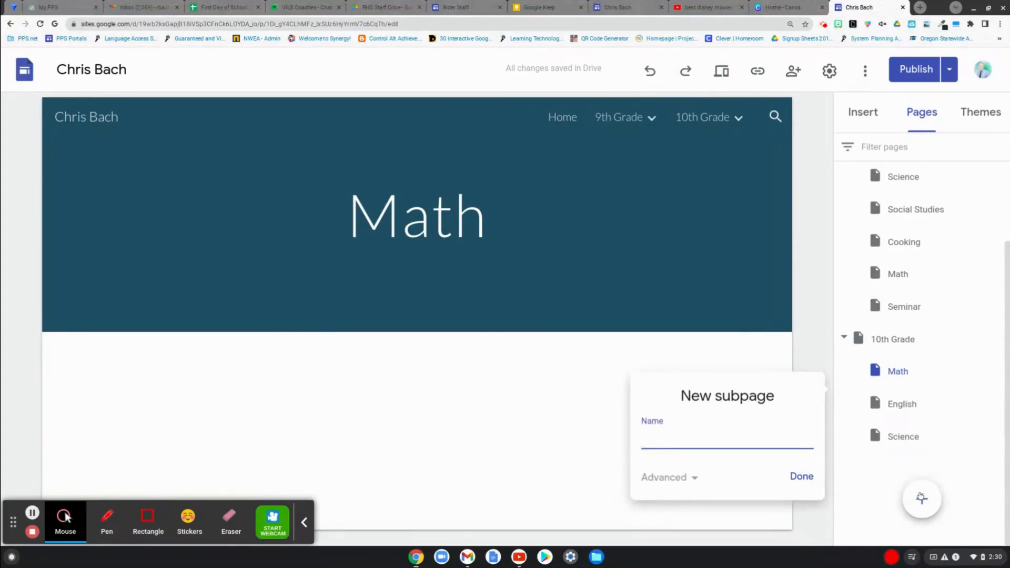
type("11th Grade")
key("Return")
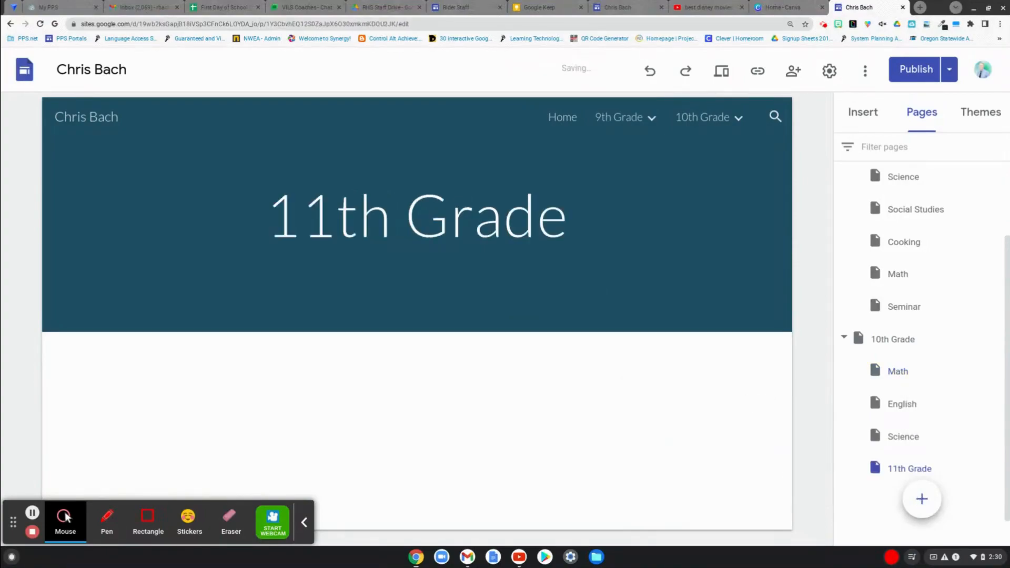
left_click(924, 495)
type("12th Grade")
key("Return")
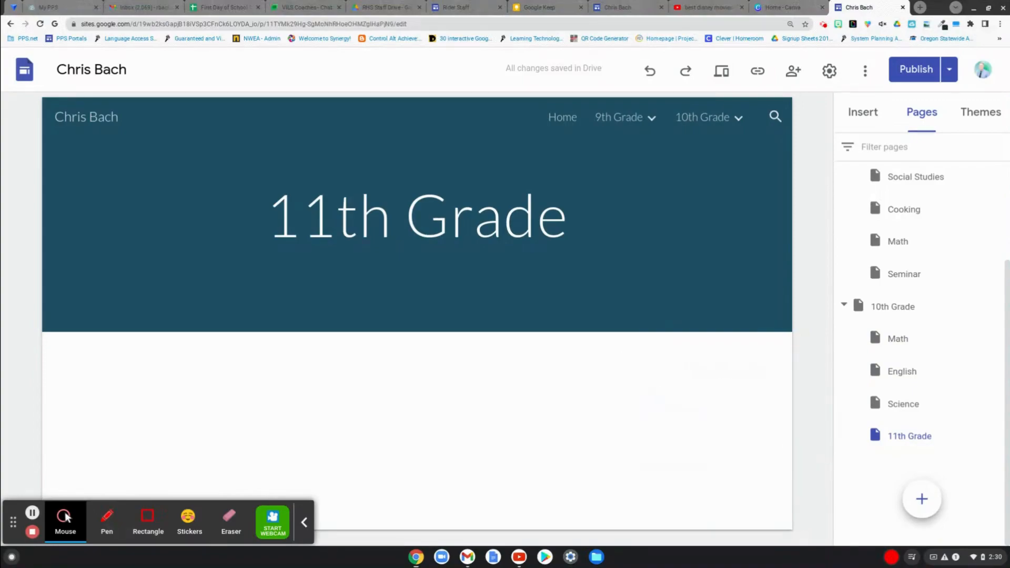
- Move 11th Grade and 12th Grade to the top level, place 10th Grade before them, and collapse the 9th and 10th Grade subpages
left_click_drag(893, 438, 861, 301)
left_click_drag(871, 469, 858, 337)
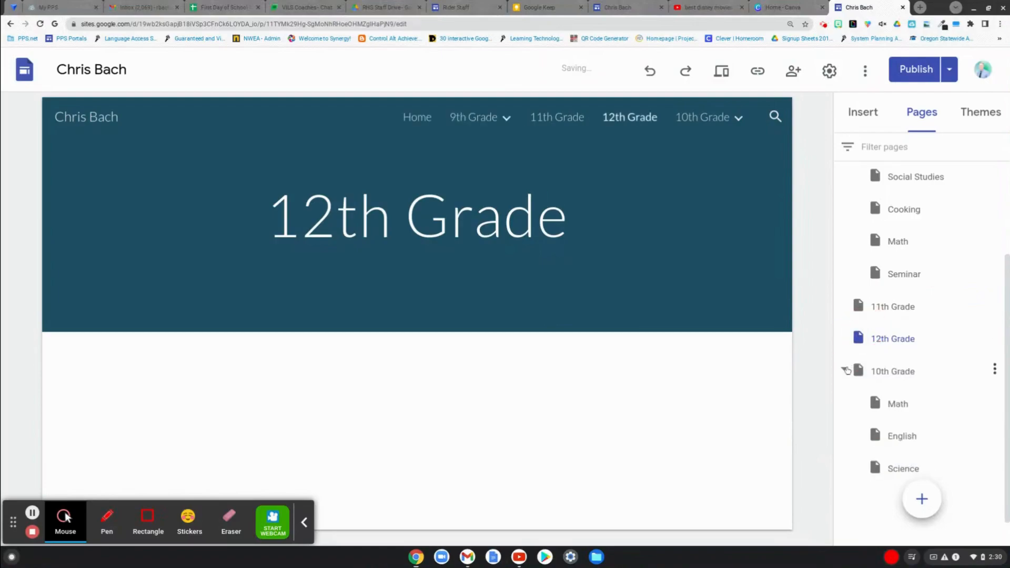
left_click(844, 370)
left_click_drag(860, 444, 857, 363)
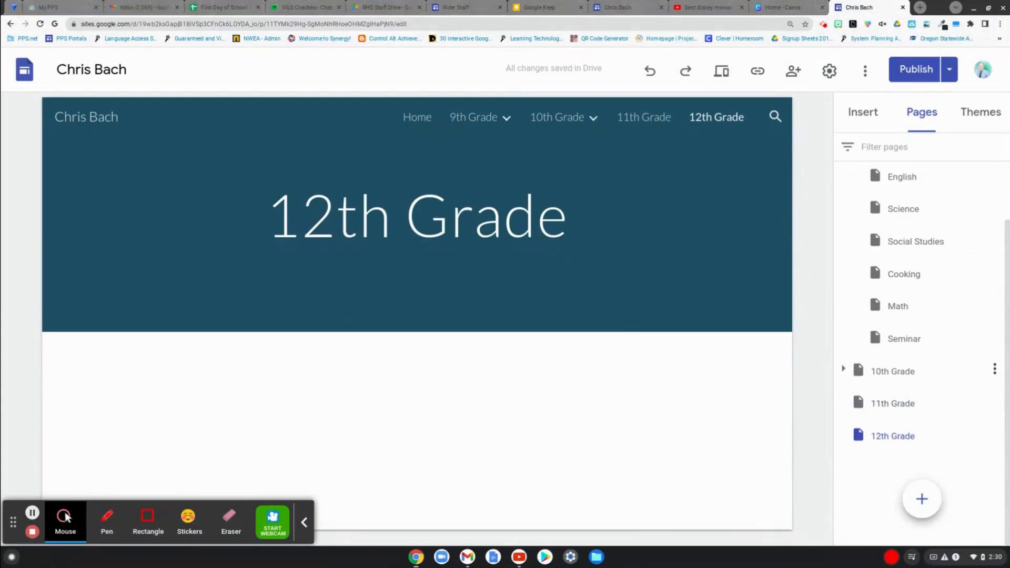
scroll(920, 315, "up", 3)
left_click(844, 211)
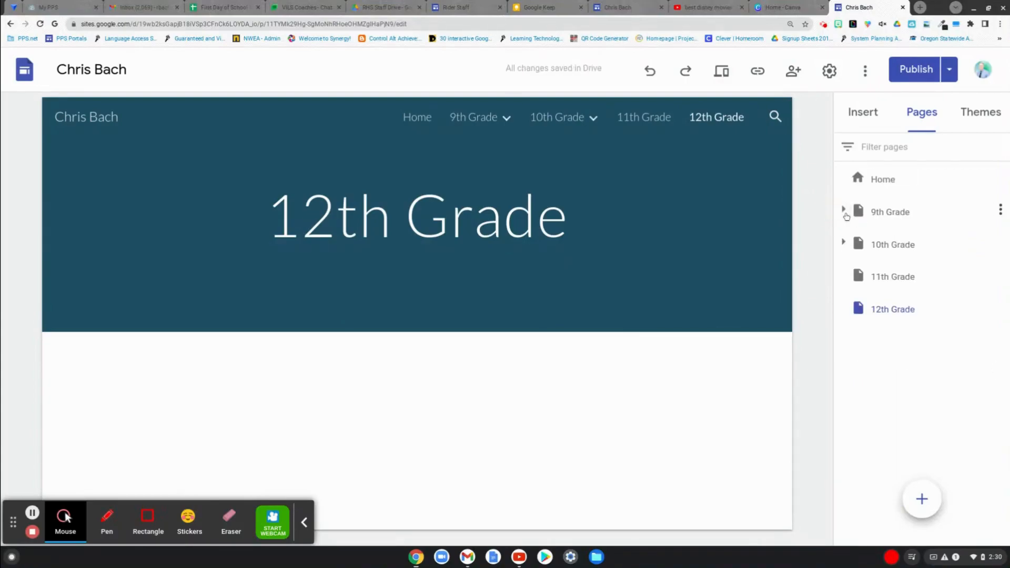
- Preview the site, check the subpages listed under 9th Grade and 10th Grade, and exit the preview
left_click(722, 72)
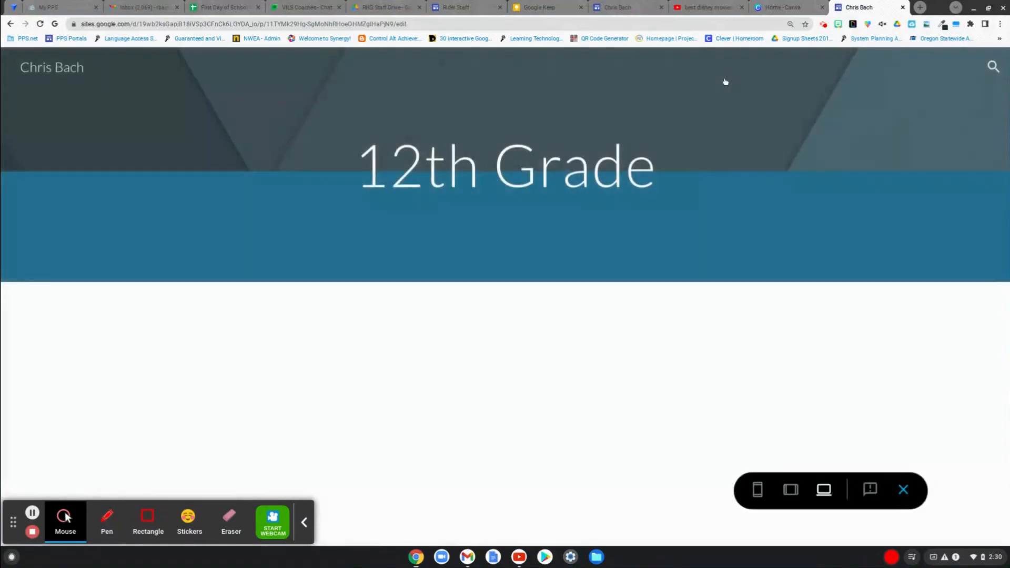
mouse_move(725, 78)
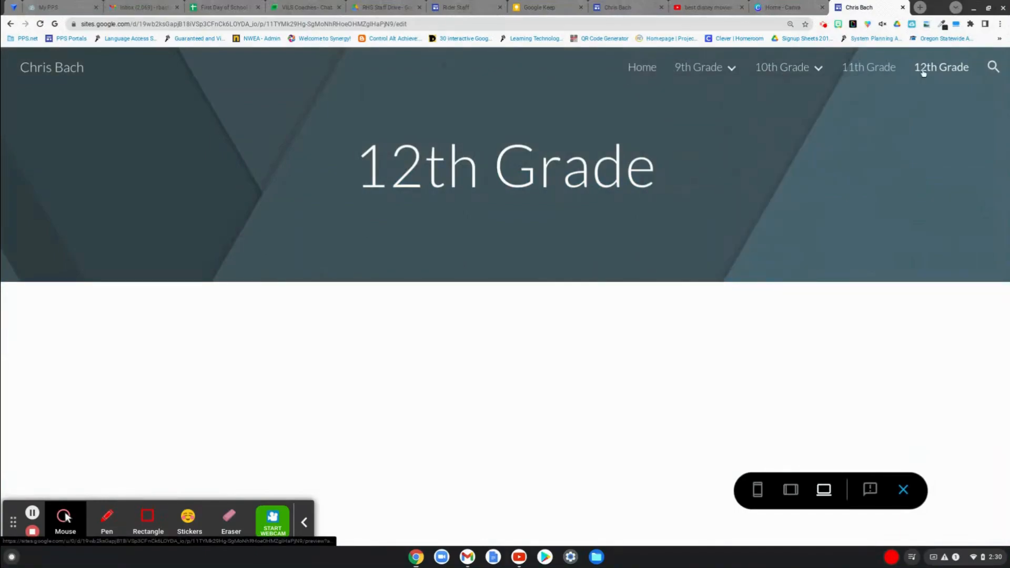
mouse_move(723, 71)
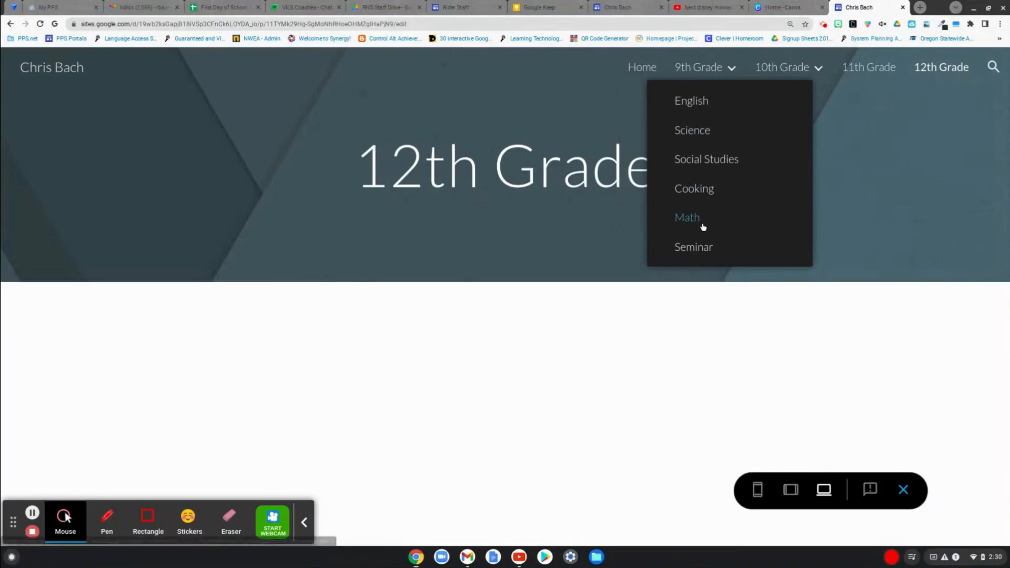
mouse_move(789, 66)
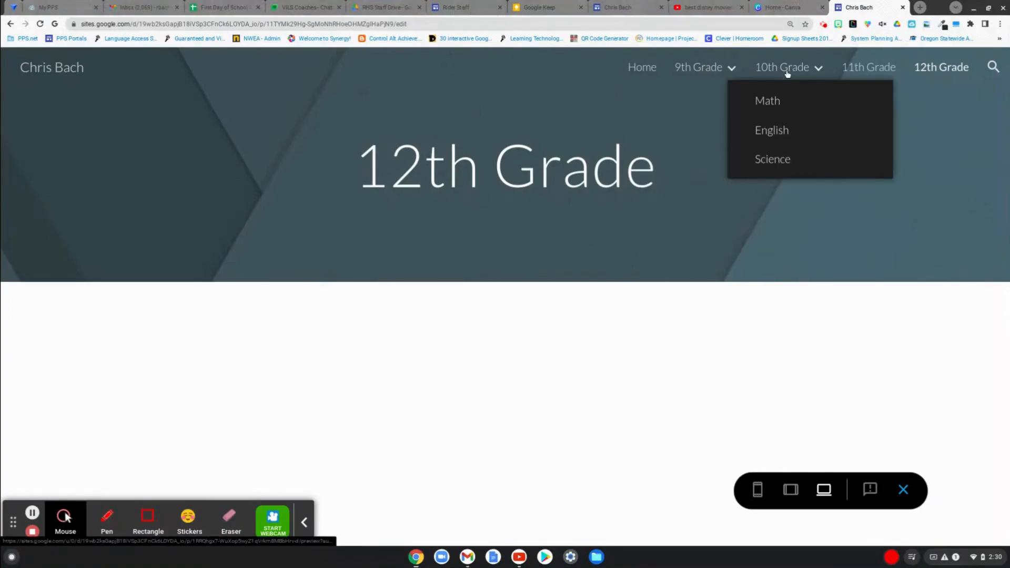
left_click(904, 491)
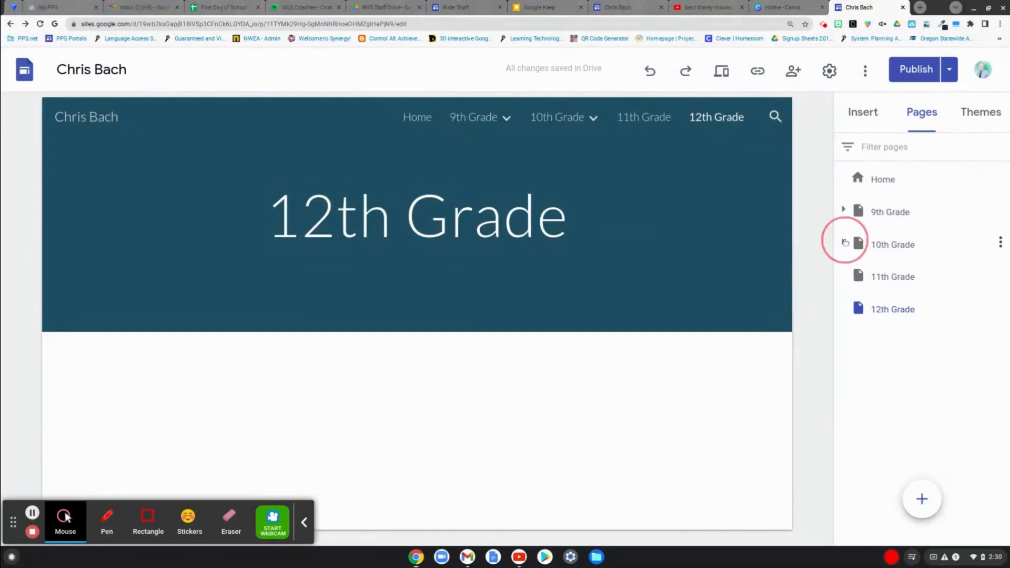
- Expand 10th Grade and open its Math page for editing
left_click(845, 243)
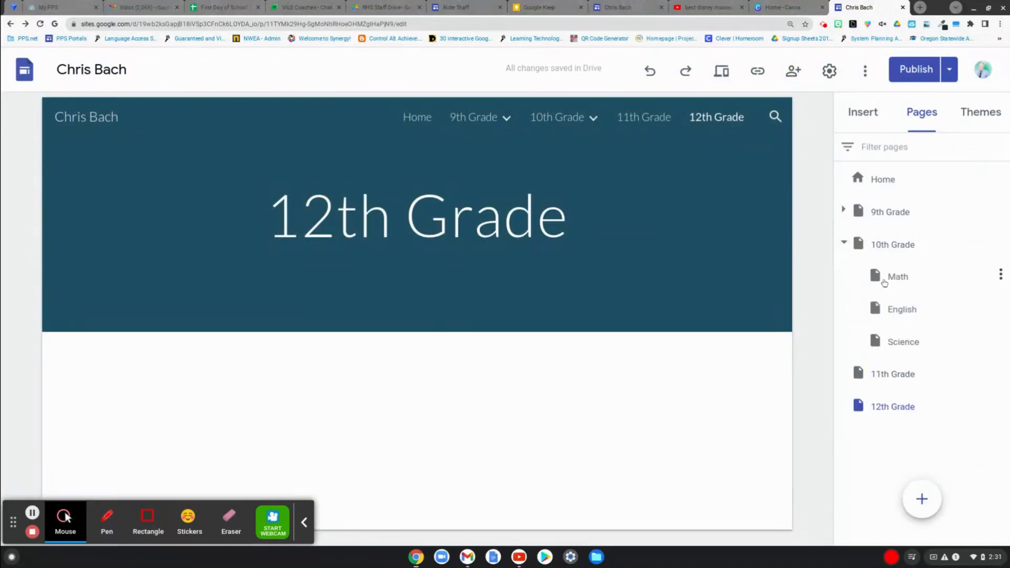
left_click(886, 279)
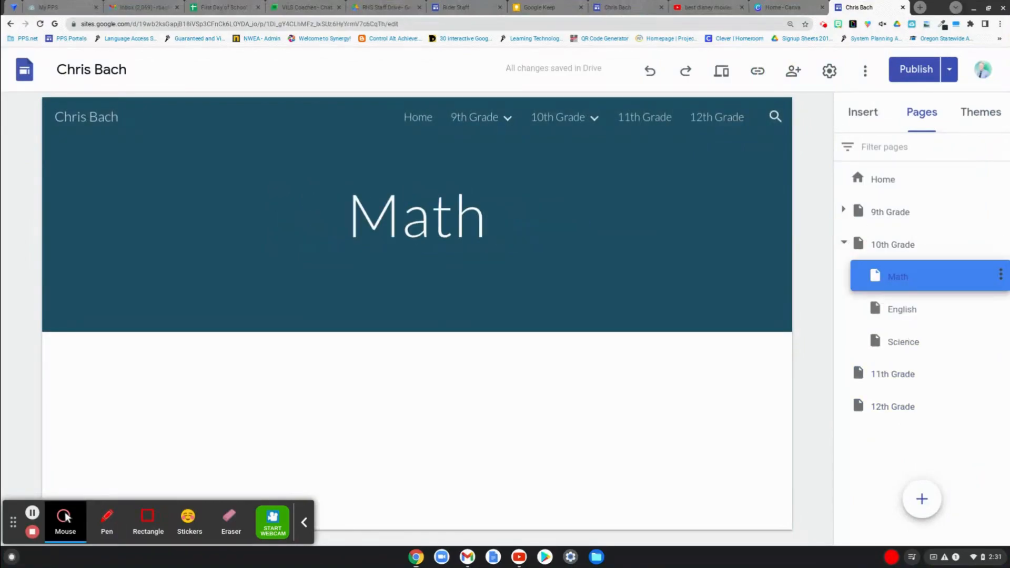
left_click(884, 296)
left_click(886, 285)
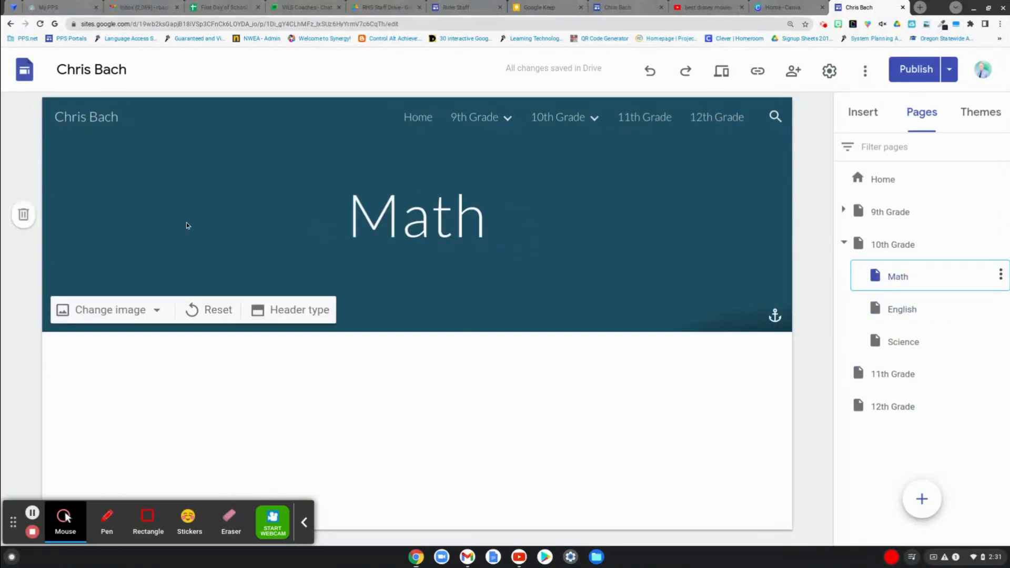
- Search Google images for "math" and set the brown chalkboard-style formula picture as the Math page's header image
left_click(126, 315)
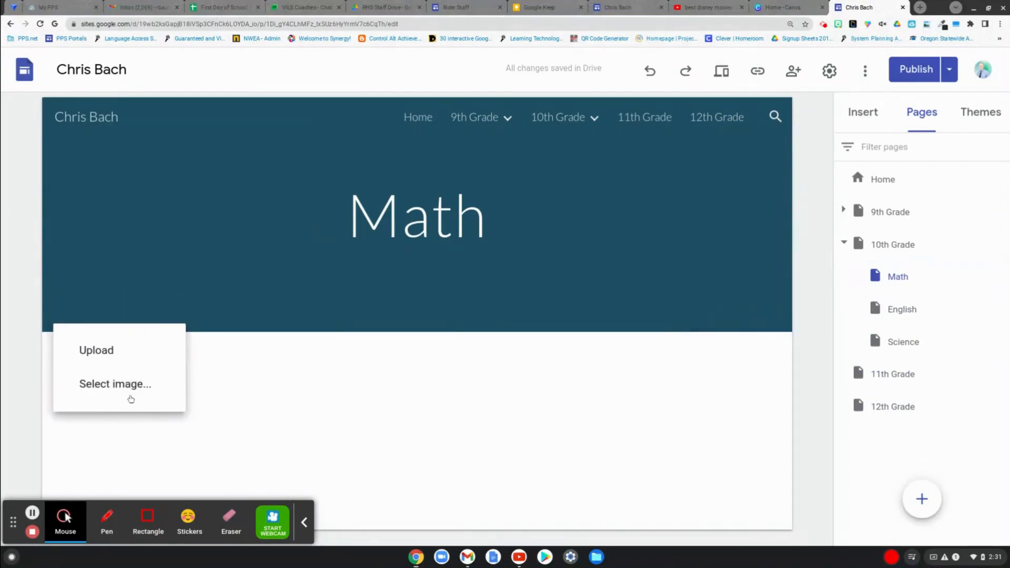
left_click(133, 388)
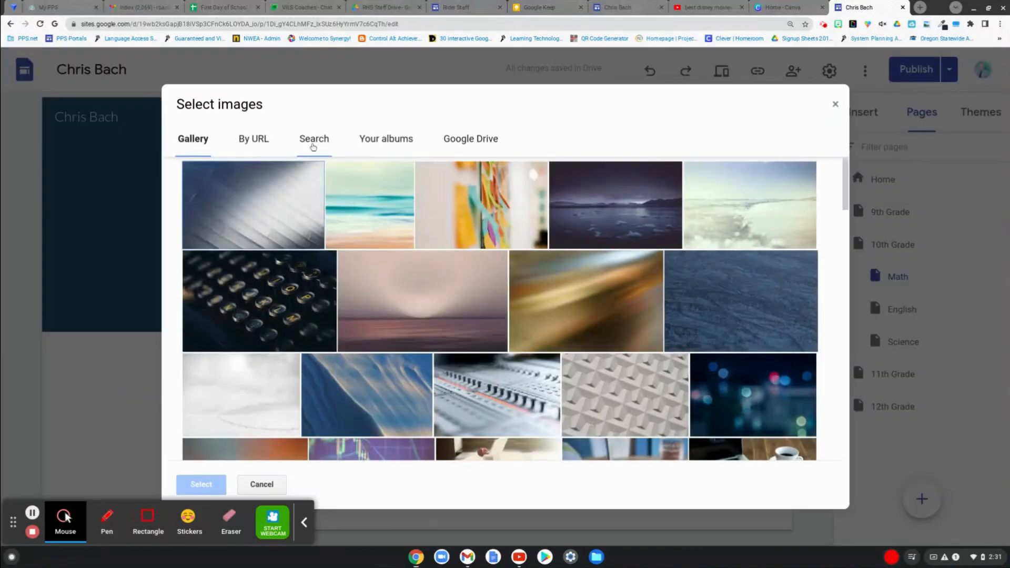
left_click(313, 142)
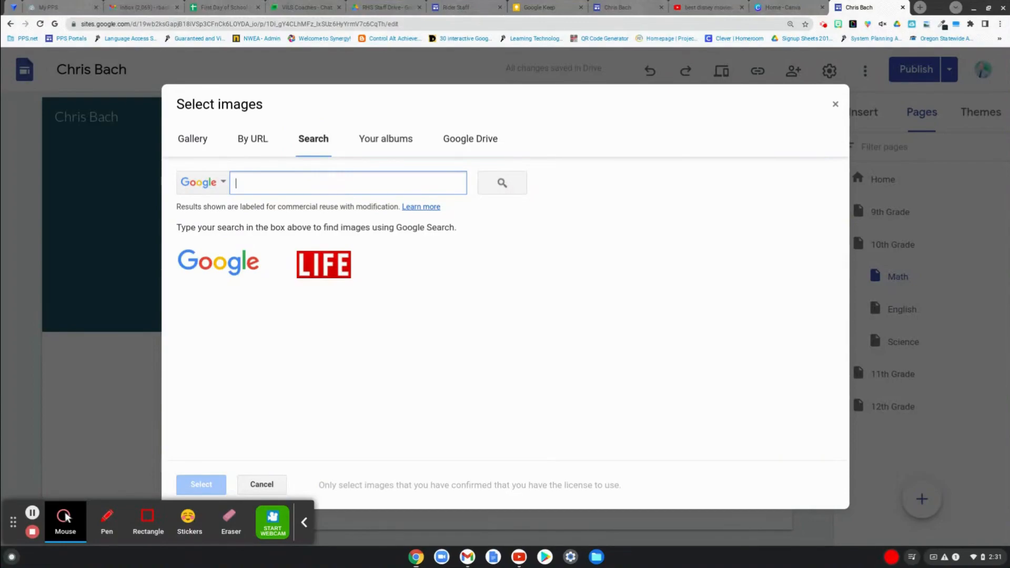
type("math")
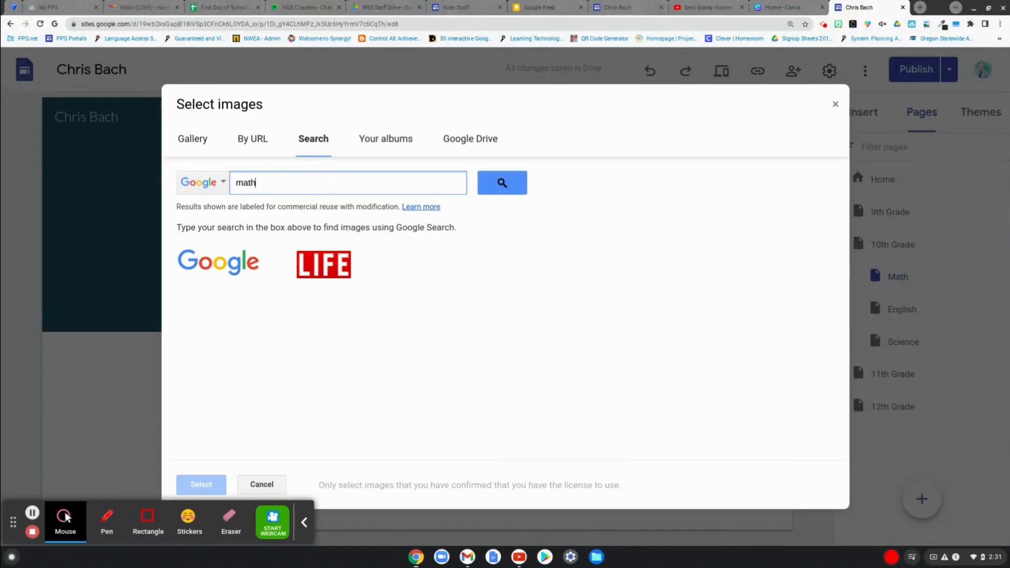
key("Return")
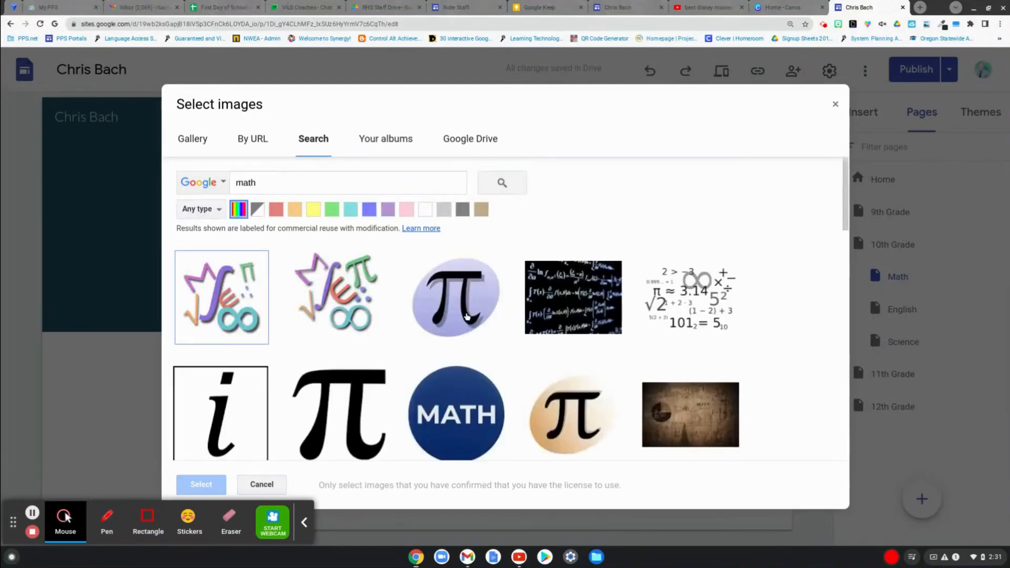
scroll(487, 334, "down", 6)
scroll(486, 334, "up", 3)
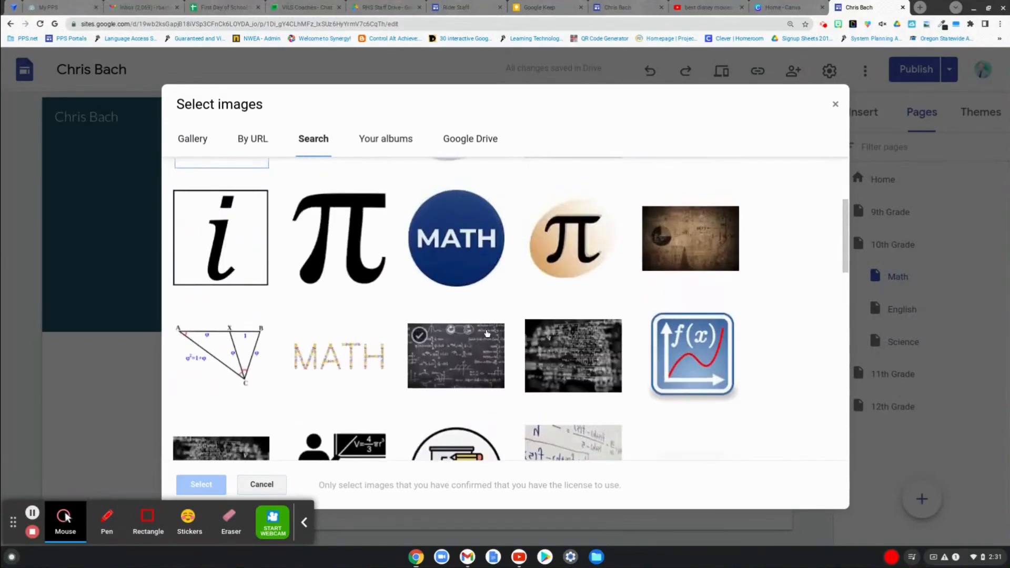
double_click(687, 239)
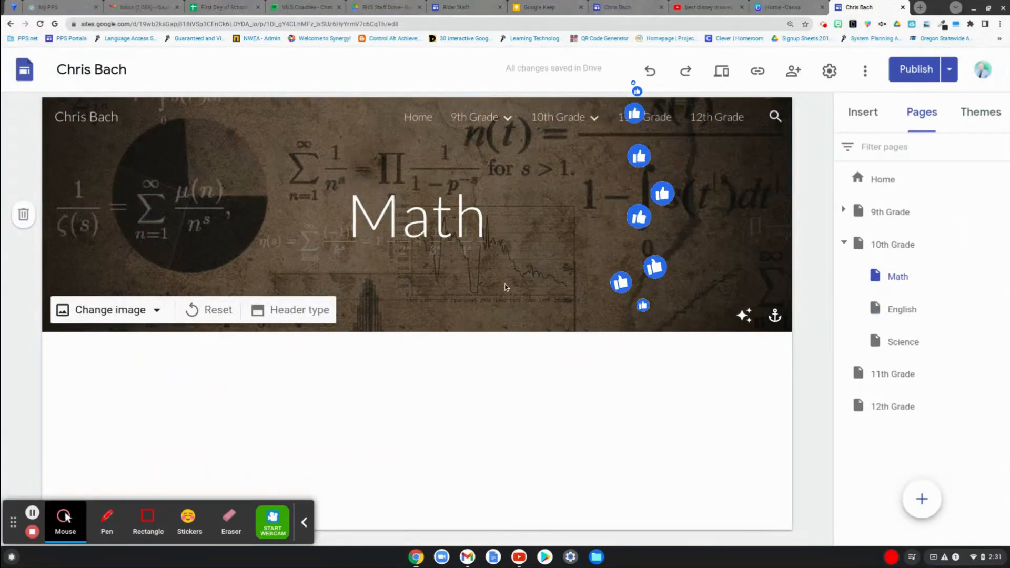
- Insert the content block with one image beside a heading and text below the Math page's header
left_click(846, 115)
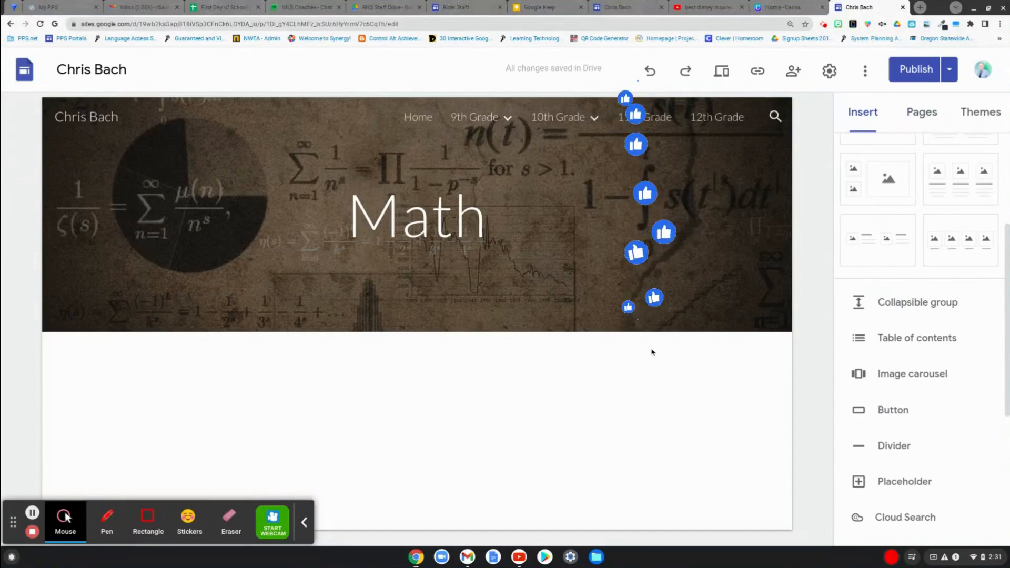
scroll(931, 356, "up", 3)
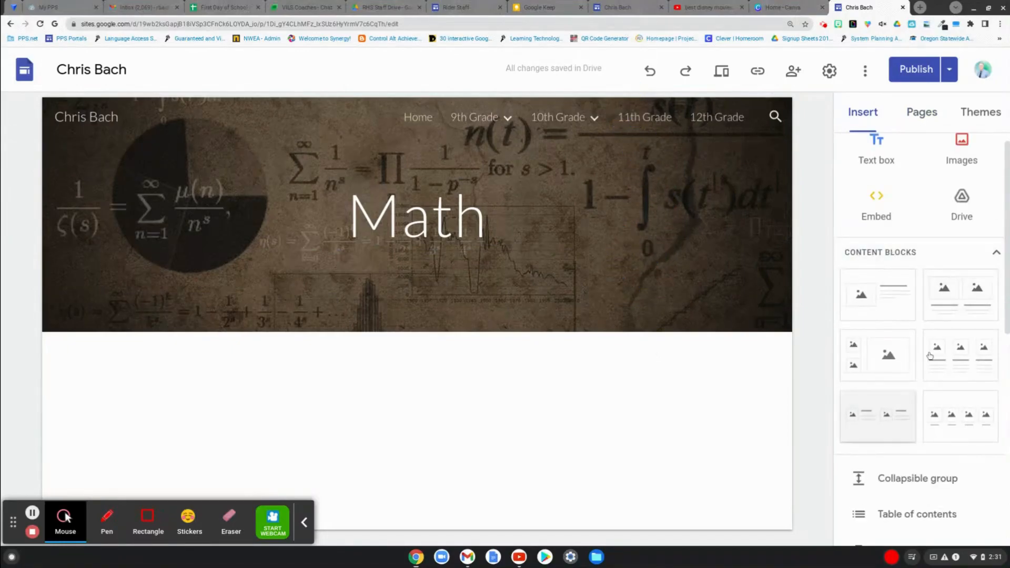
left_click(907, 308)
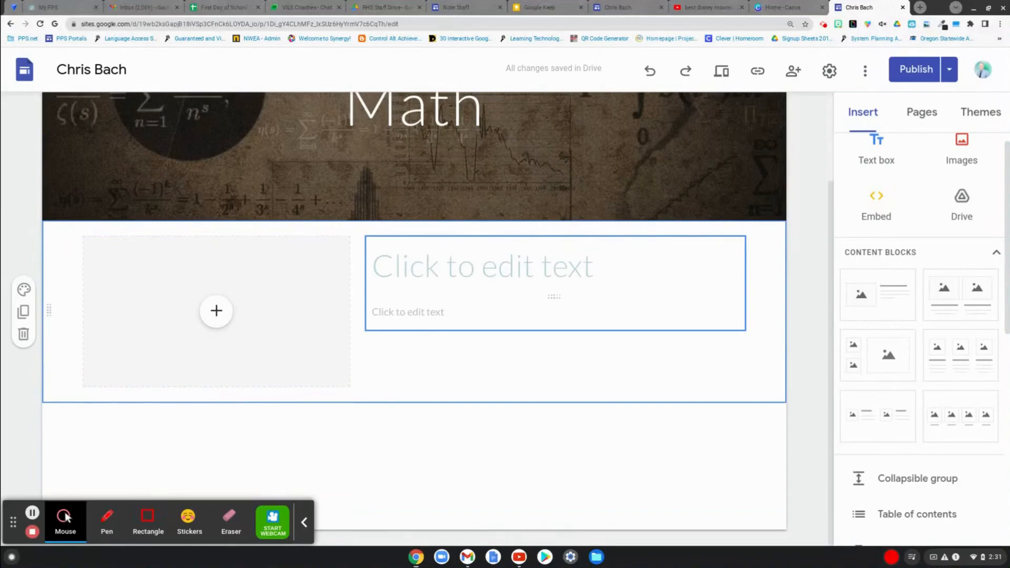
- Review the media sources offered for the block's image placeholder and the other elements available to insert on the page
left_click(216, 311)
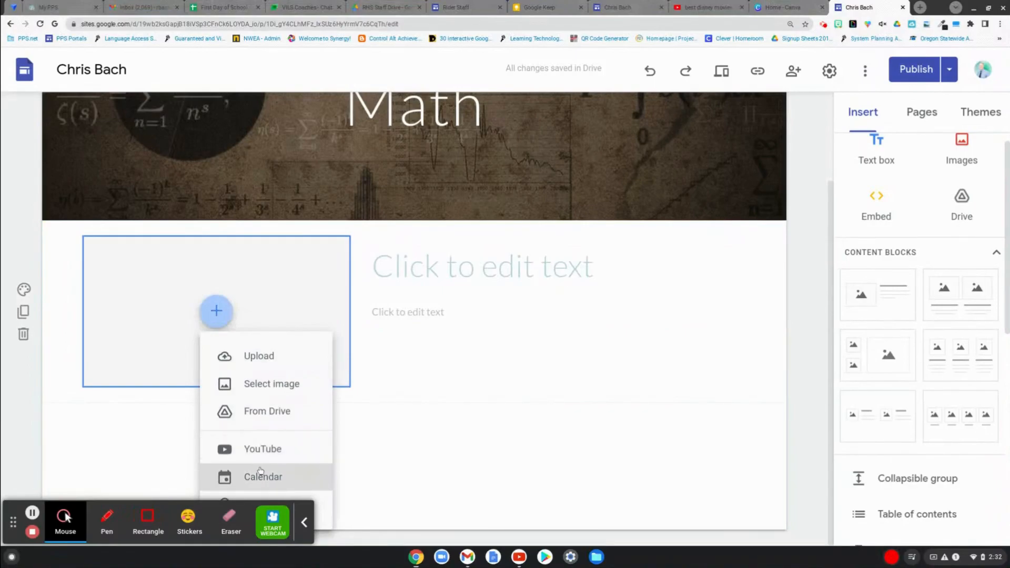
left_click(755, 416)
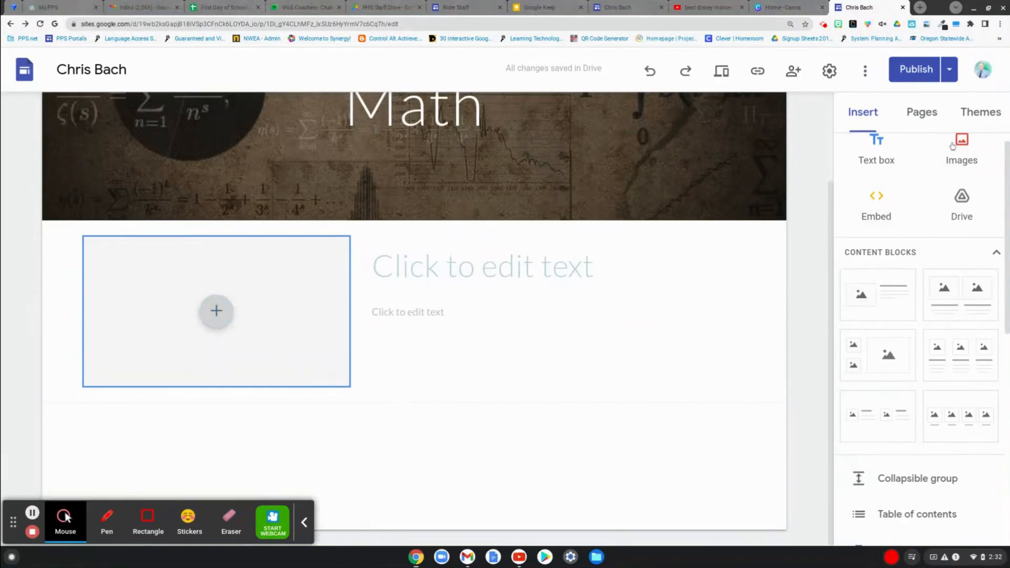
scroll(894, 295, "down", 5)
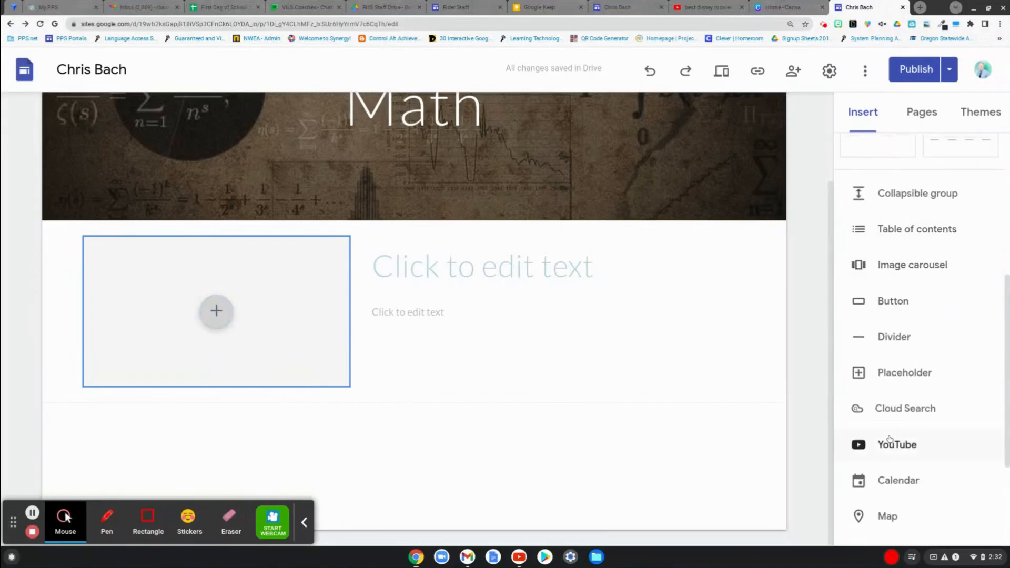
scroll(889, 439, "down", 3)
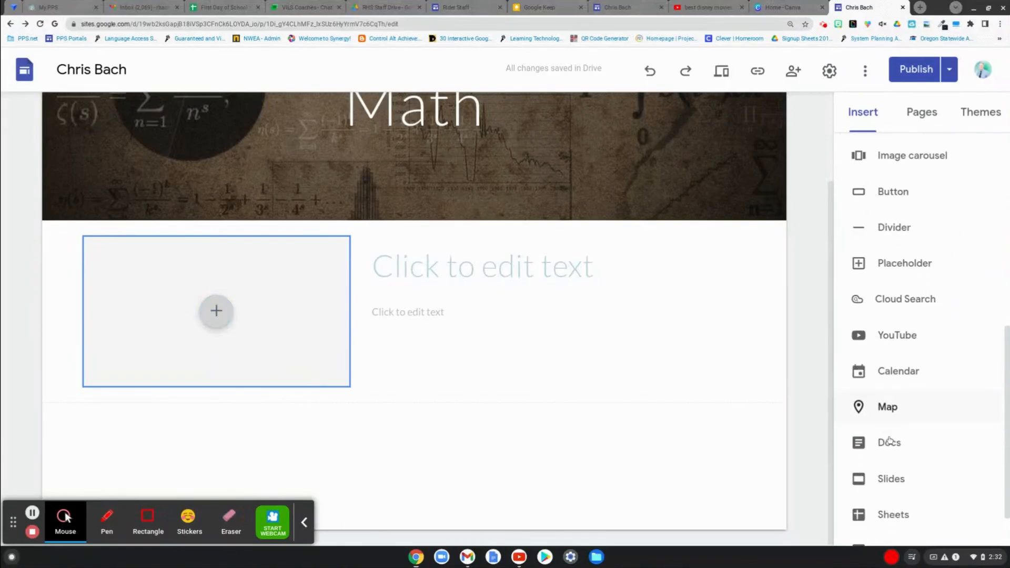
scroll(891, 467, "up", 10)
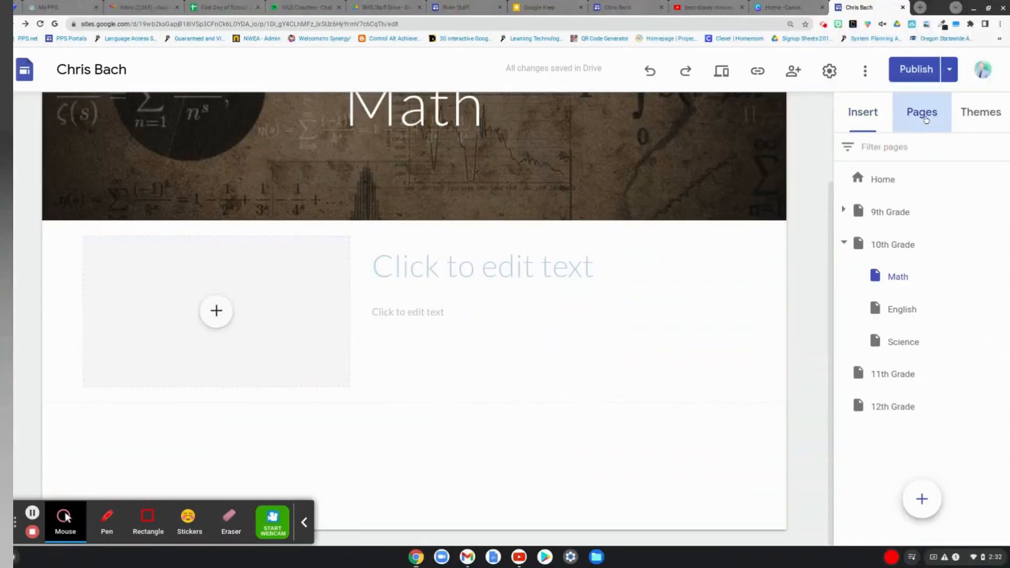
- Collapse 10th Grade, expand 9th Grade to check its subpages in the page list and site navigation, and collapse it again
left_click(843, 243)
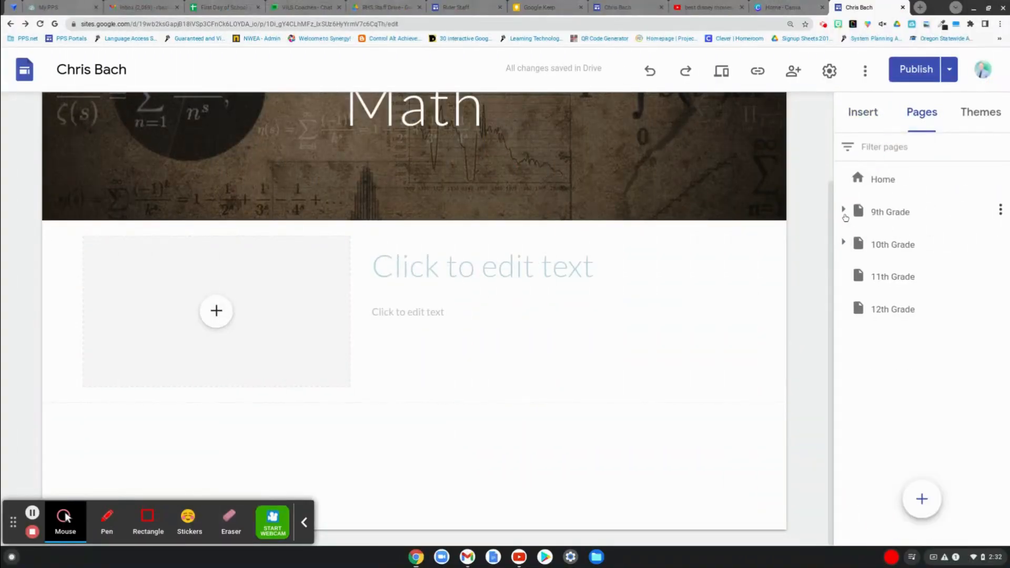
left_click(843, 211)
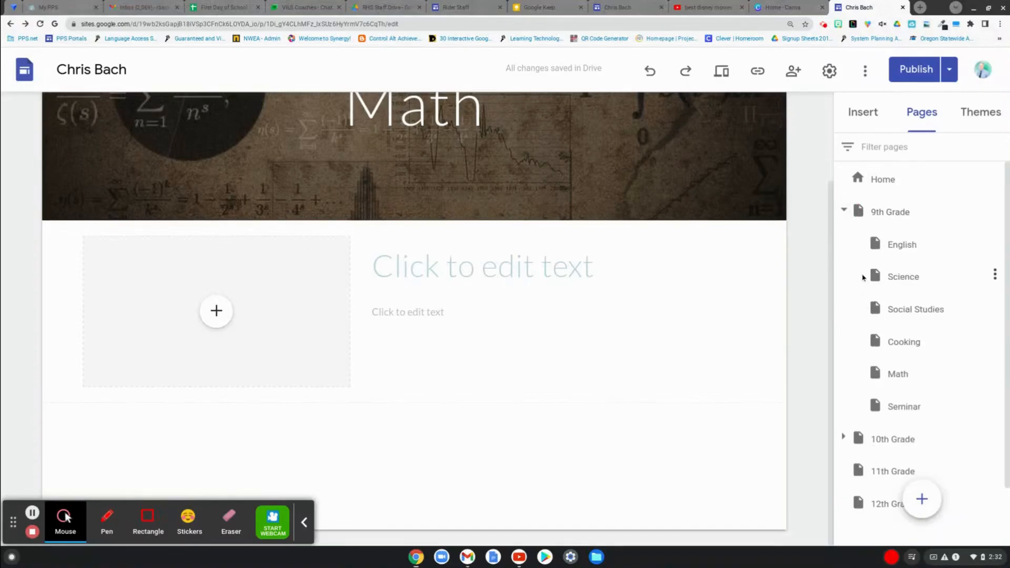
scroll(668, 137, "up", 3)
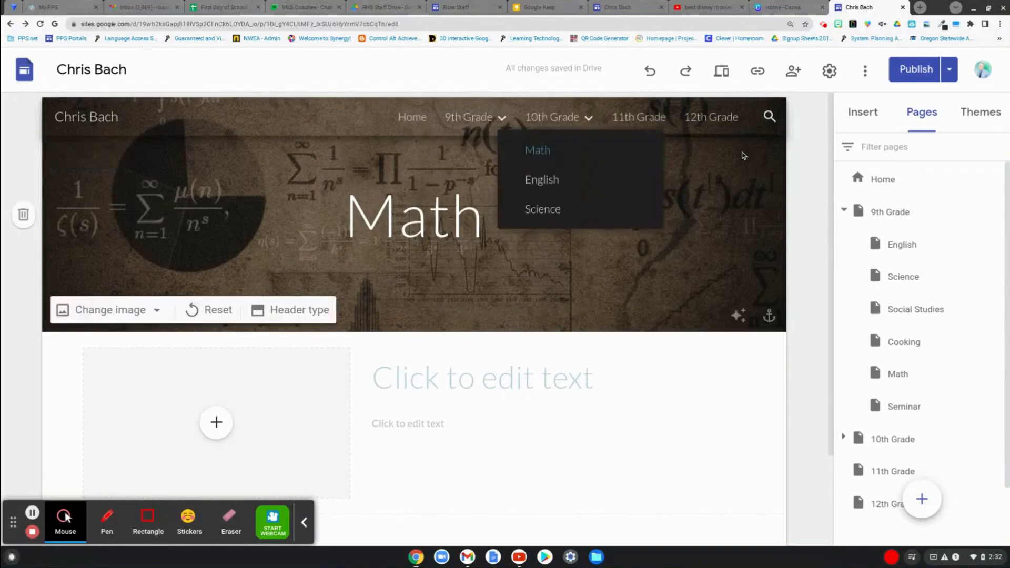
left_click(845, 212)
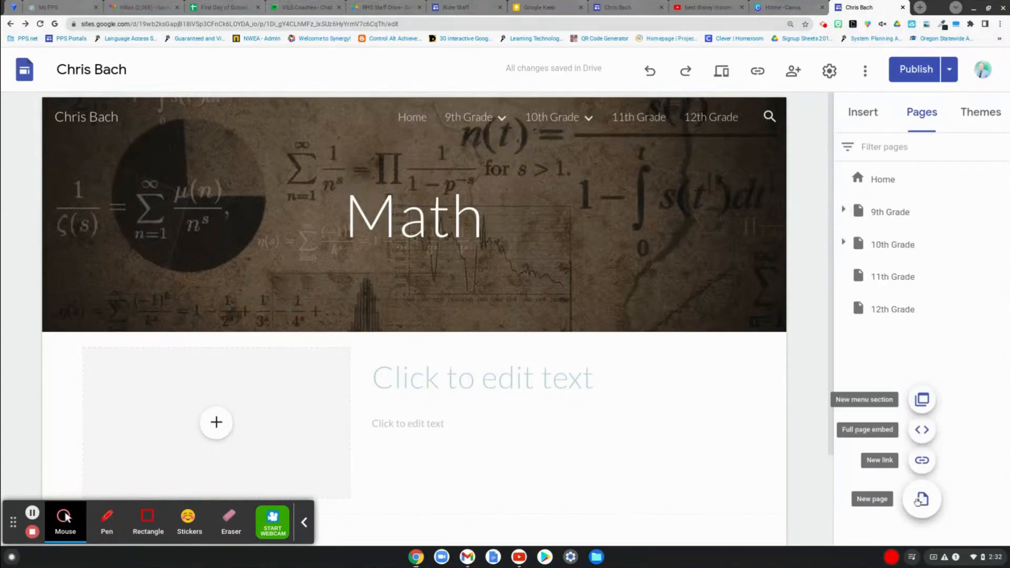
- Create a new page named 9th Grade and place it at the top level directly below Home
left_click(919, 500)
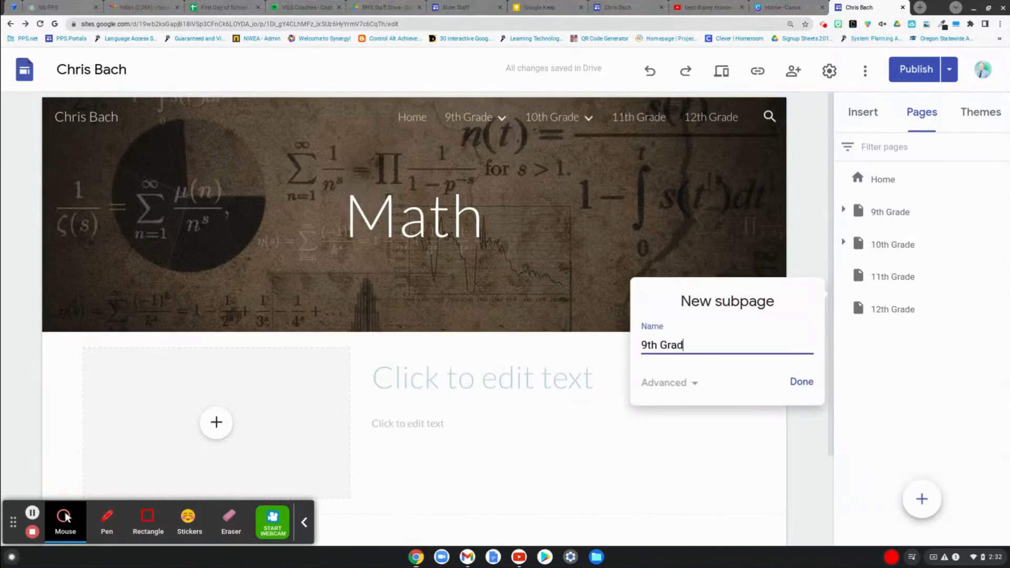
left_click(808, 386)
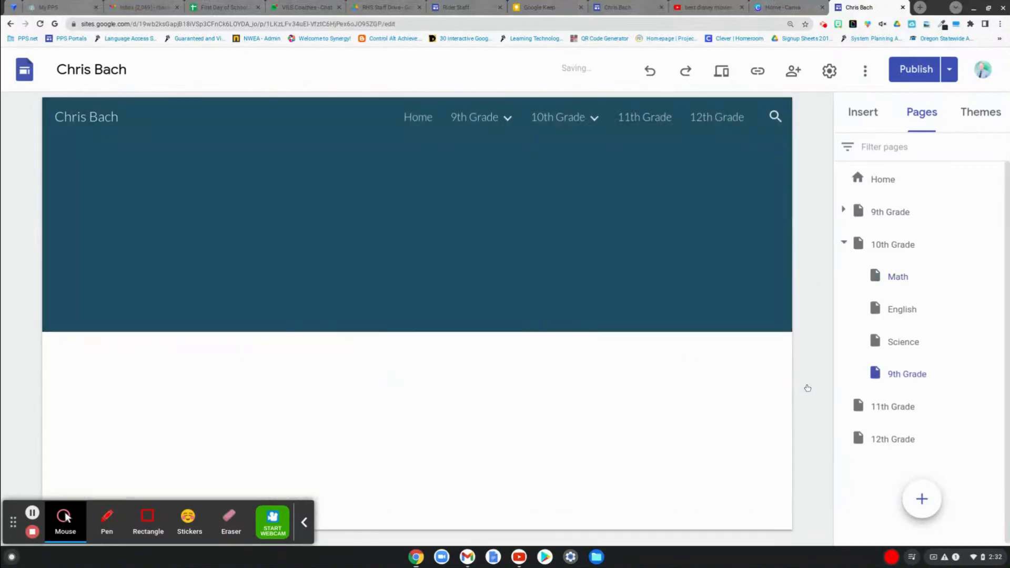
left_click_drag(905, 376, 879, 202)
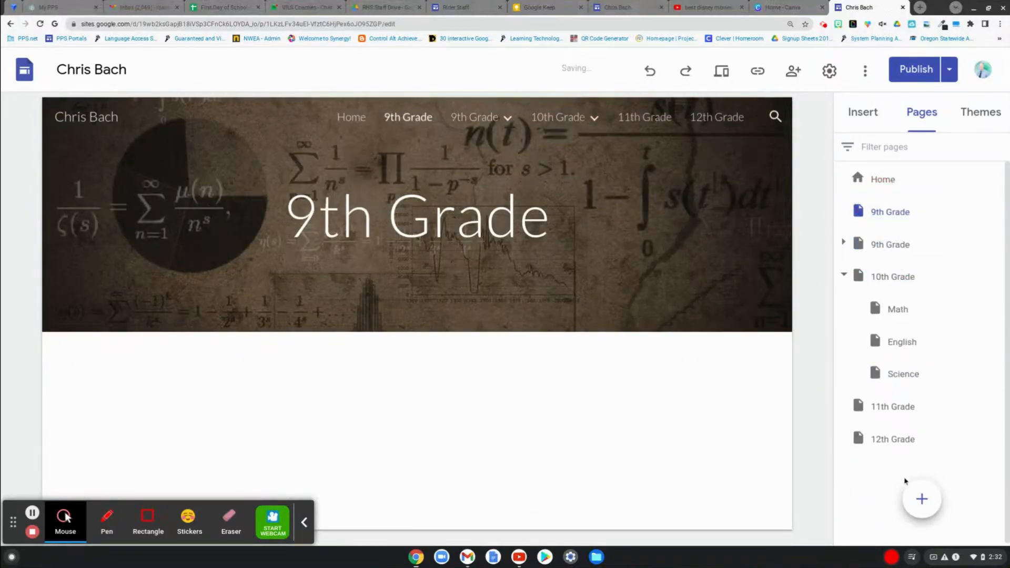
- Nest the 10th Grade English page under the new 9th Grade page, return it to 10th Grade, and delete the duplicate 9th Grade page
left_click_drag(896, 342, 887, 212)
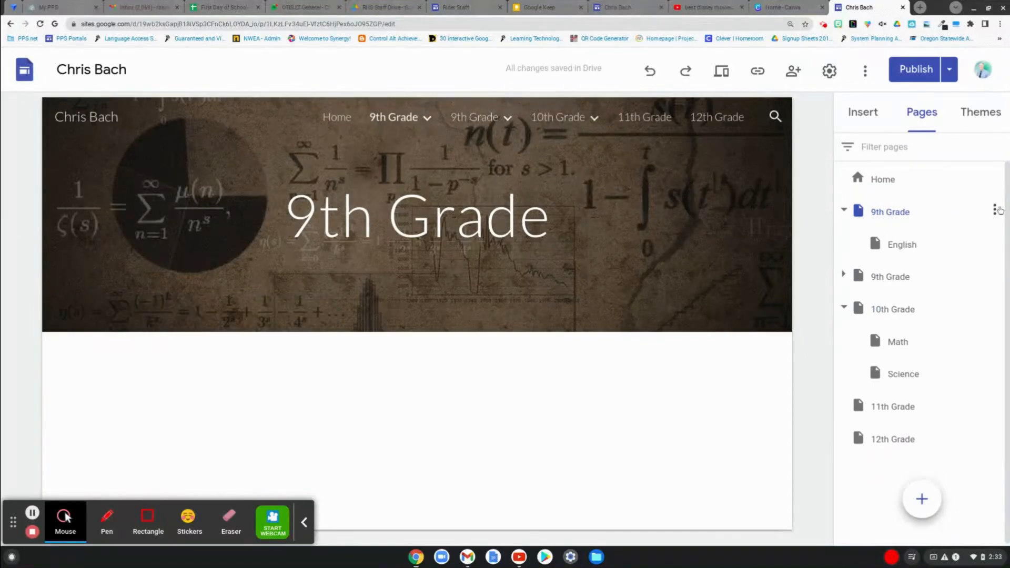
left_click_drag(908, 245, 882, 356)
left_click(995, 211)
left_click(928, 376)
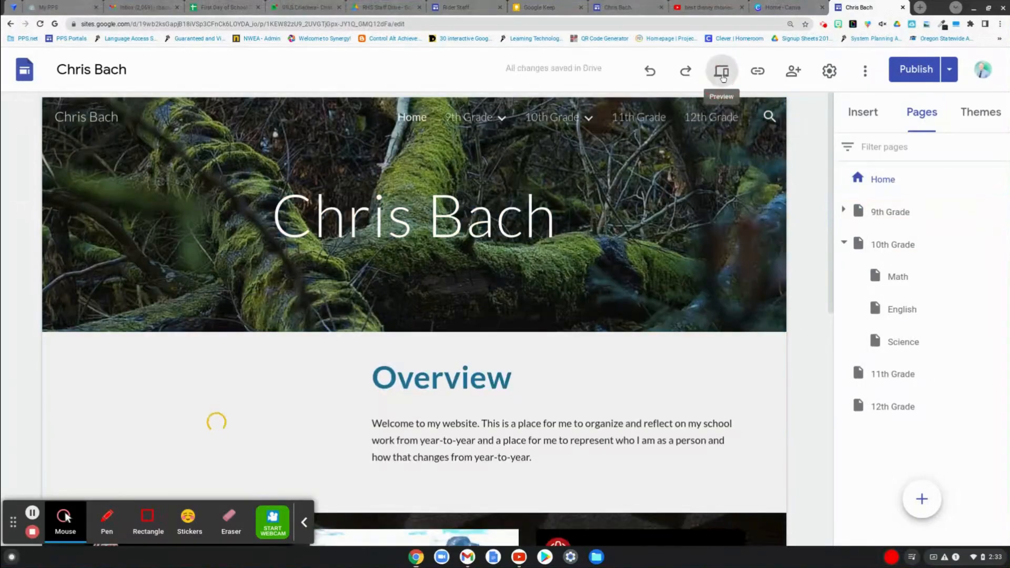
- Preview the site from the Home page, check the 9th Grade and 10th Grade navigation lists, and exit the preview
left_click(722, 75)
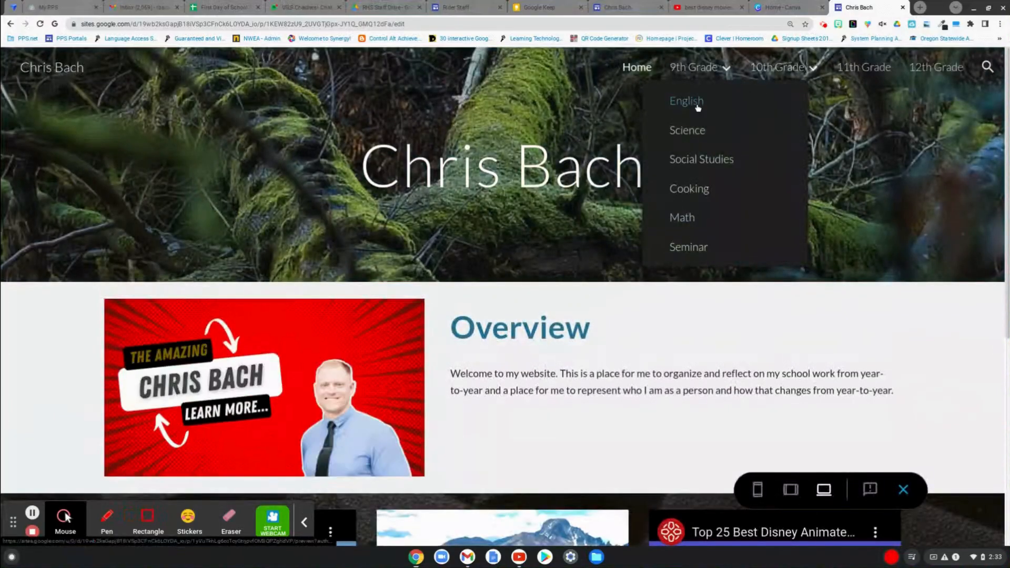
mouse_move(765, 85)
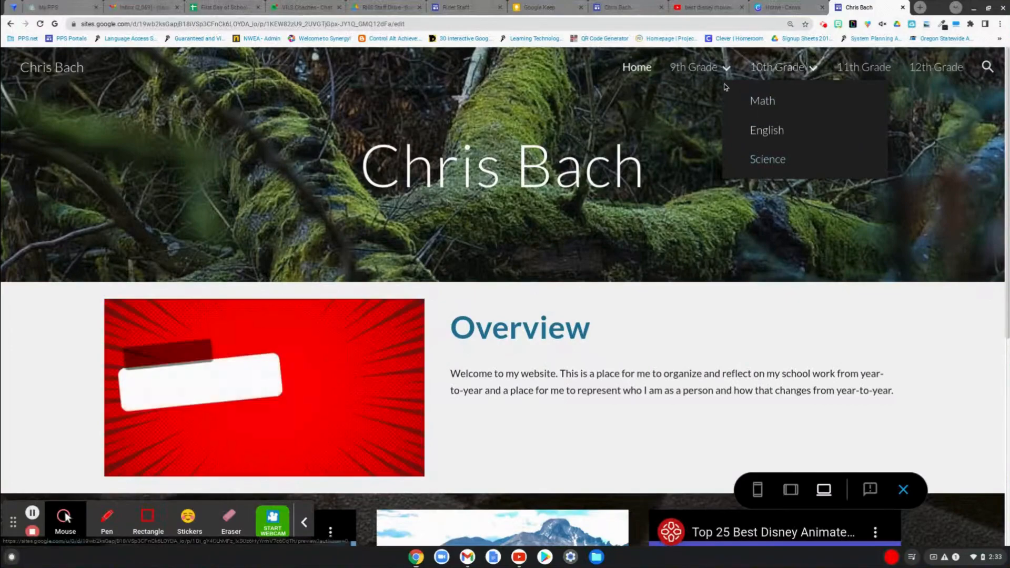
mouse_move(724, 71)
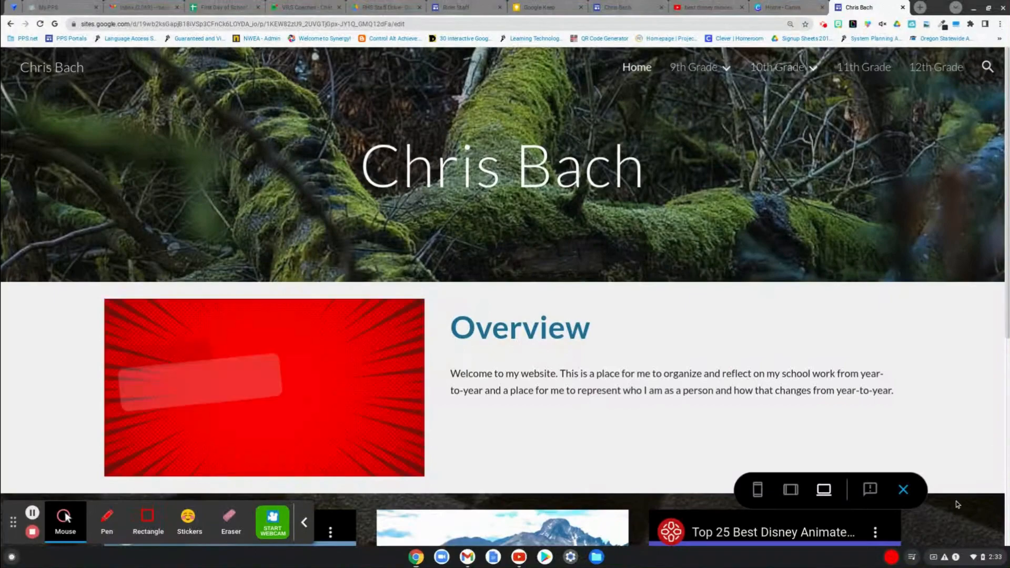
left_click(904, 490)
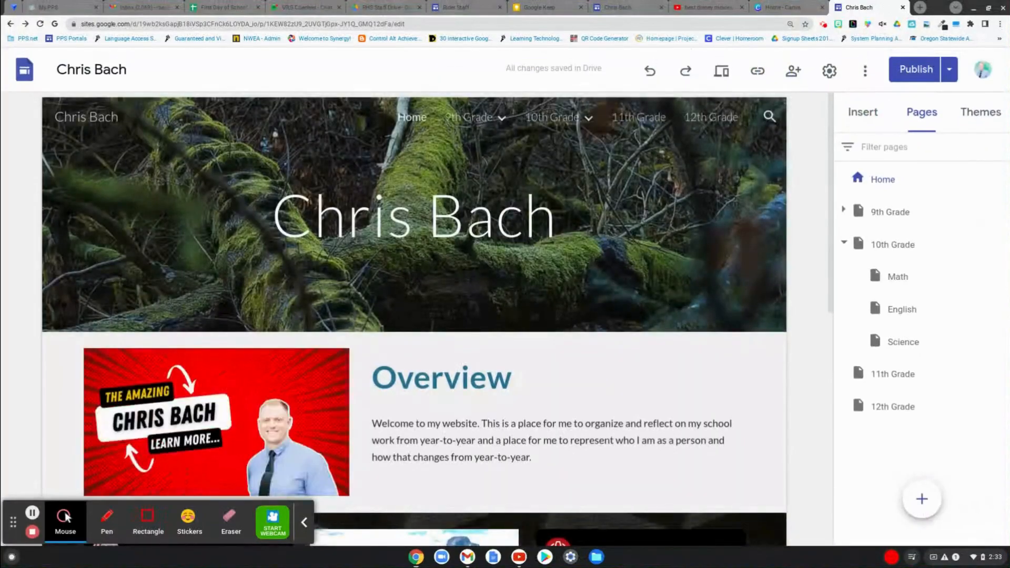
- Examine the Home page's header, Overview, Family, Hobbies and Favorite Movies sections
mouse_move(642, 329)
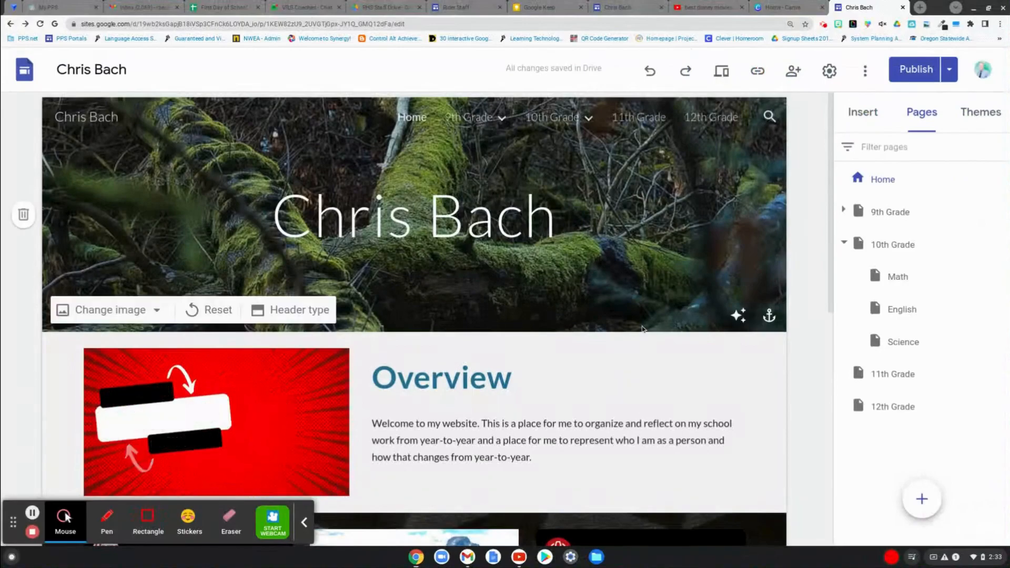
scroll(641, 329, "down", 7)
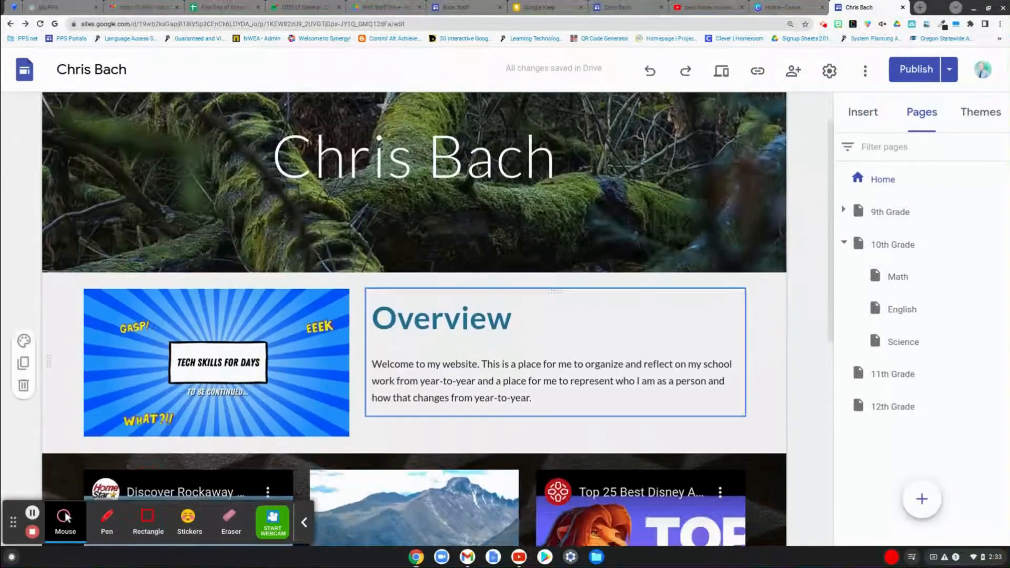
scroll(438, 407, "up", 7)
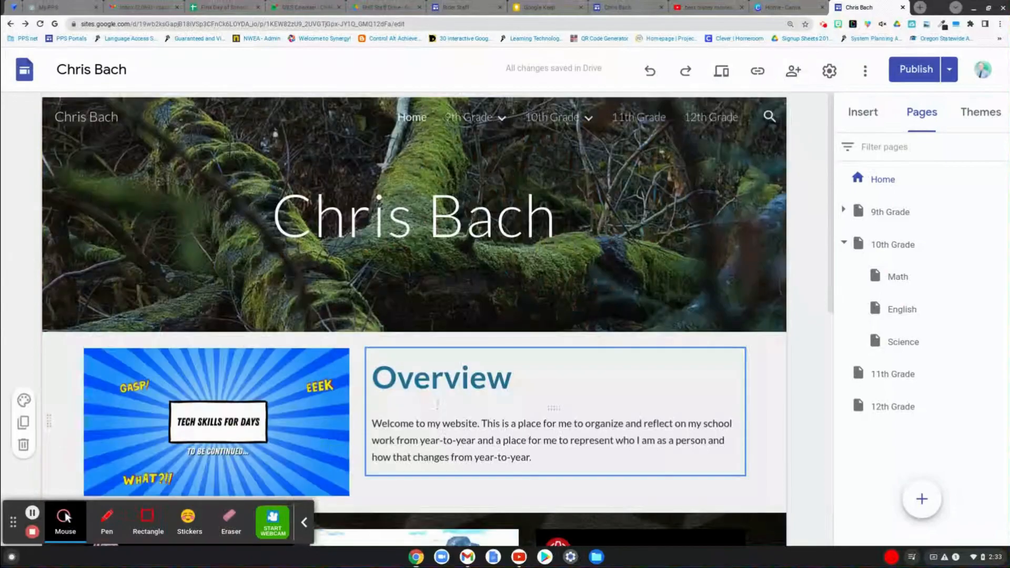
scroll(396, 268, "down", 4)
scroll(397, 268, "down", 5)
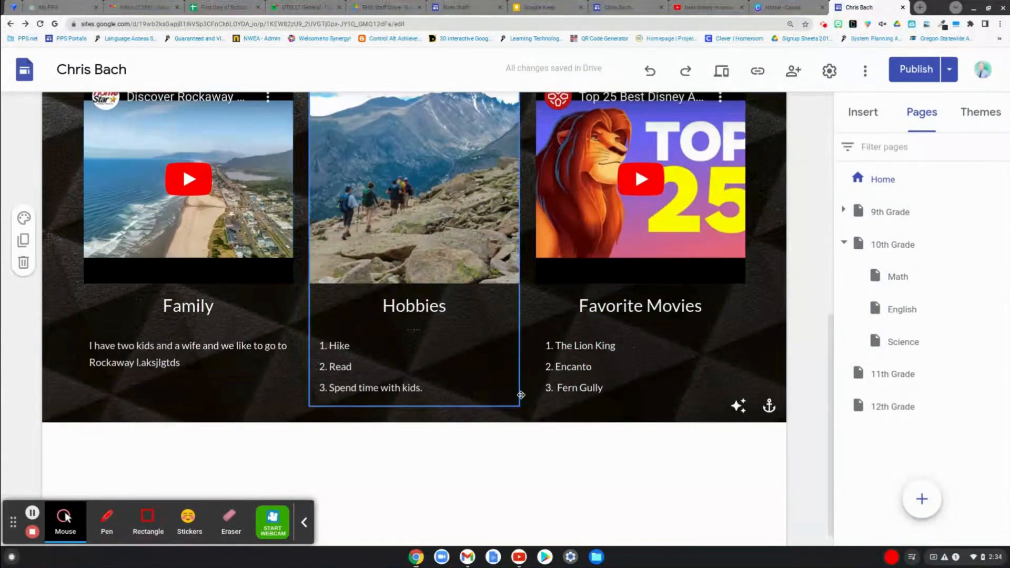
scroll(551, 445, "up", 5)
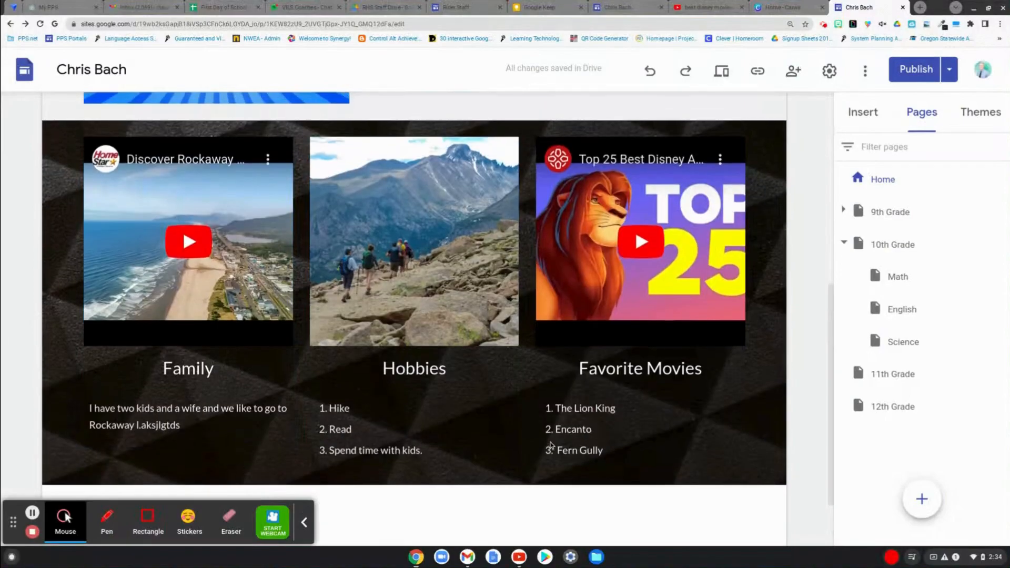
scroll(551, 445, "up", 4)
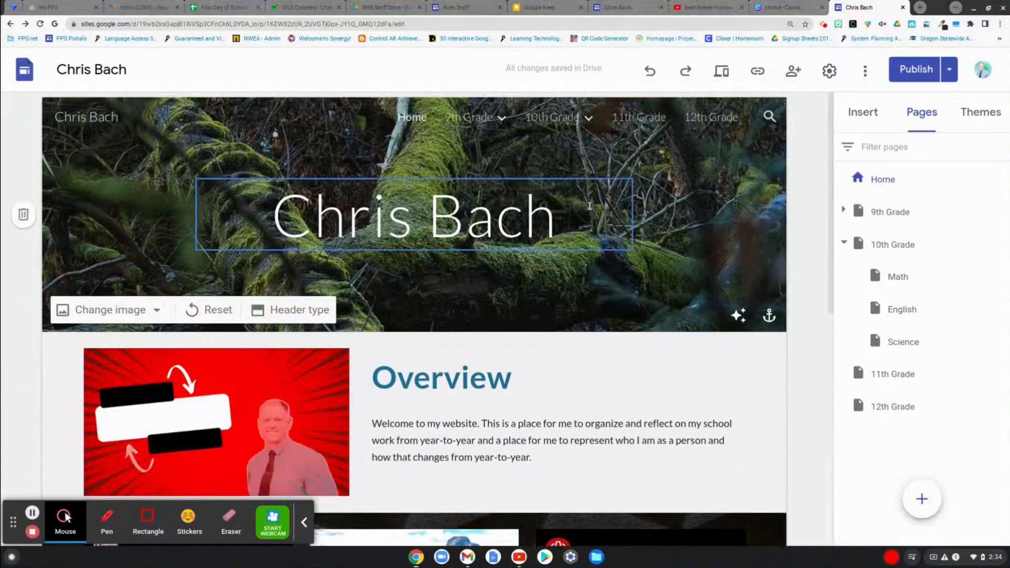
- Publish the site's current changes and copy the published site link
left_click(917, 70)
left_click(970, 69)
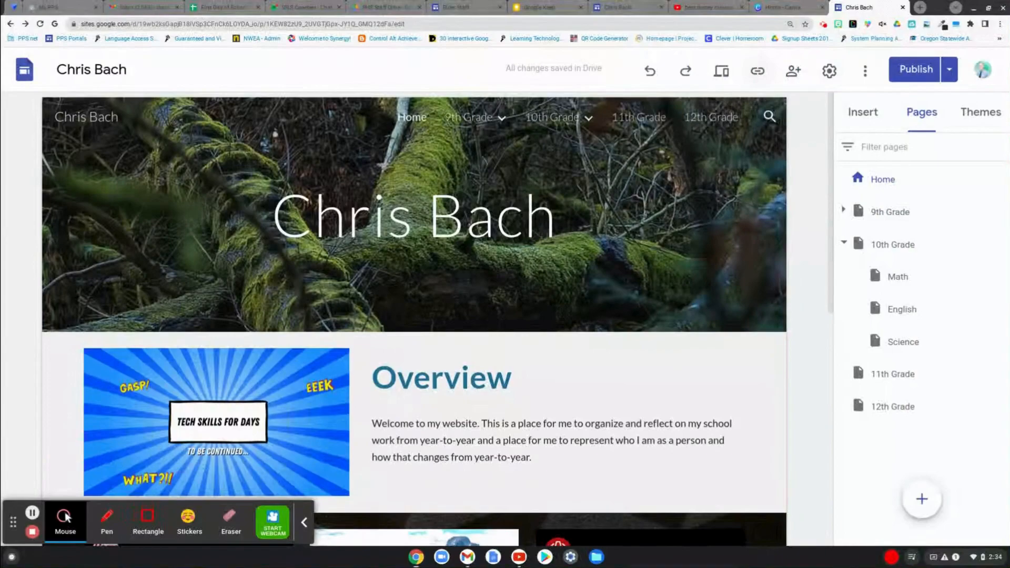
left_click(757, 73)
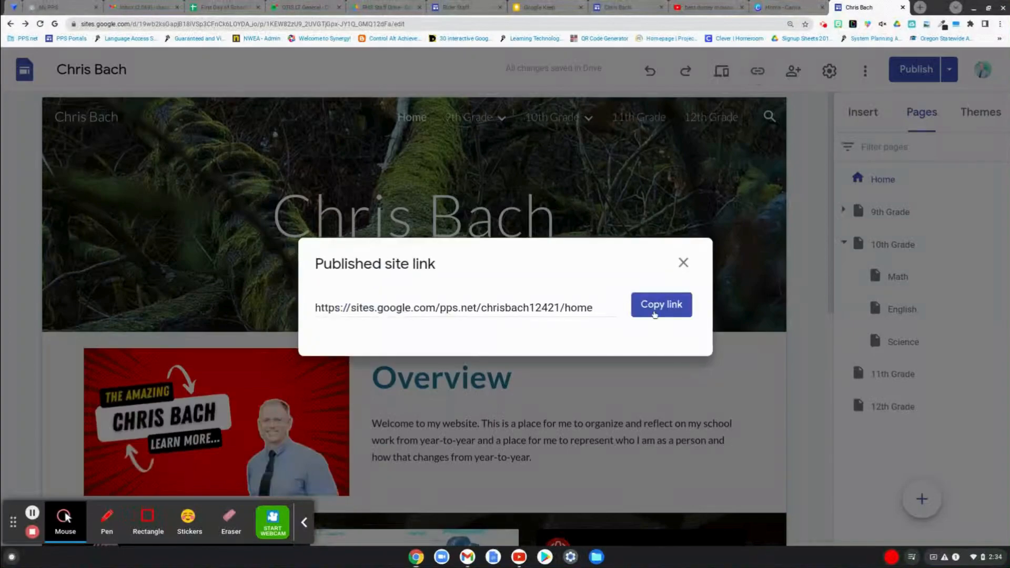
left_click(655, 314)
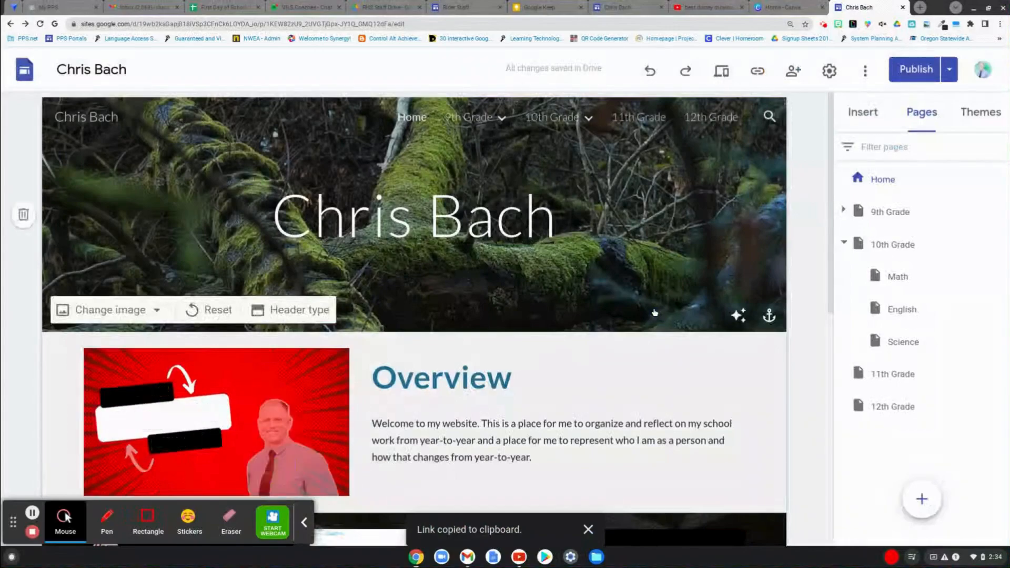
- Add a suggested colleague as an Editor in the site's sharing settings and turn off Notify people
left_click(792, 73)
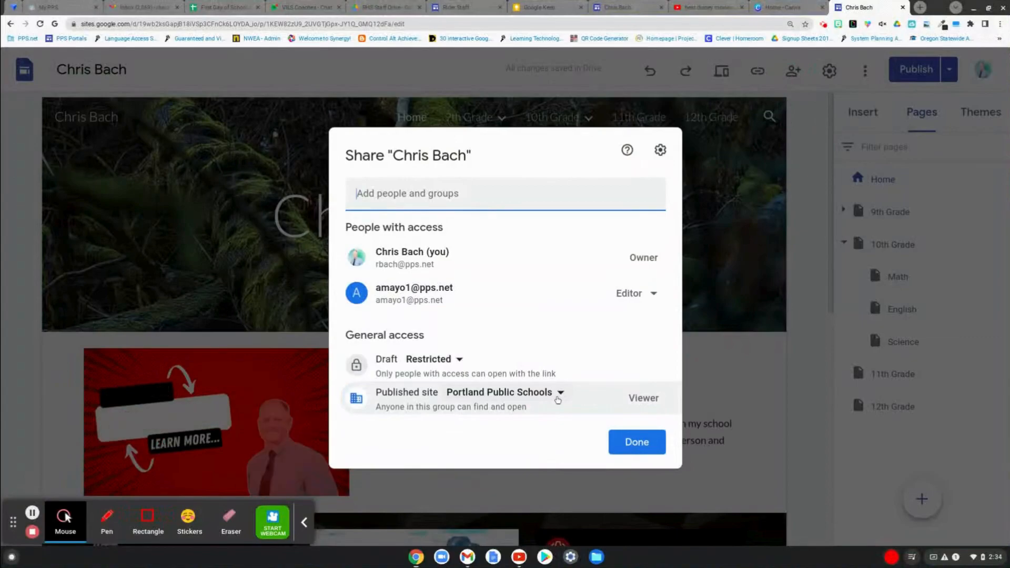
left_click(465, 204)
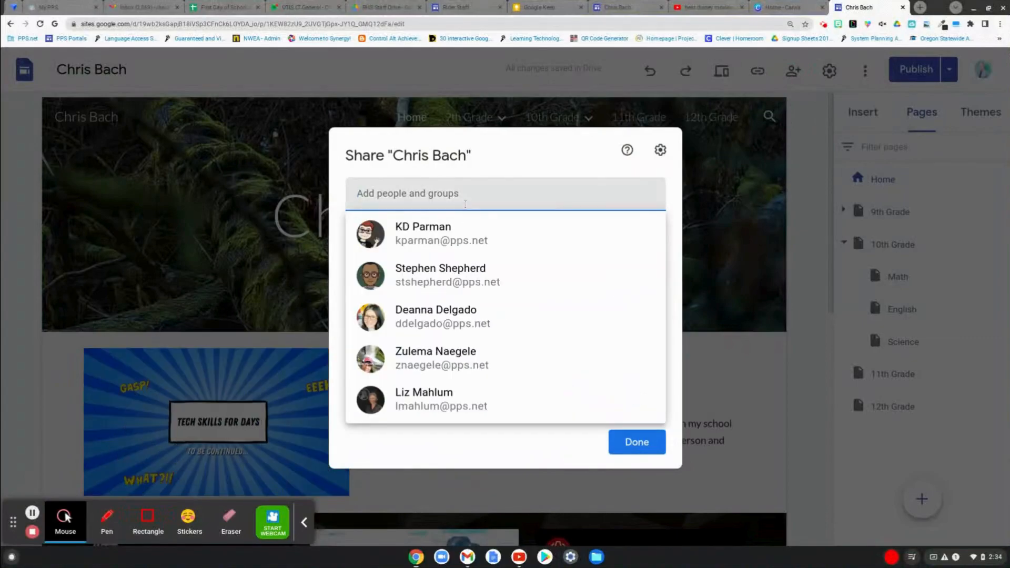
mouse_move(445, 247)
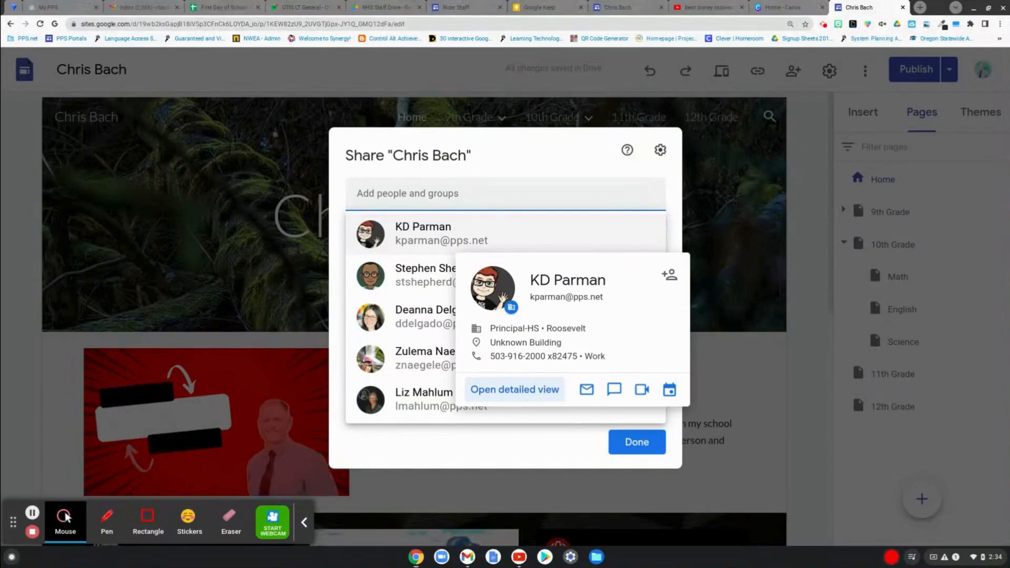
left_click(440, 235)
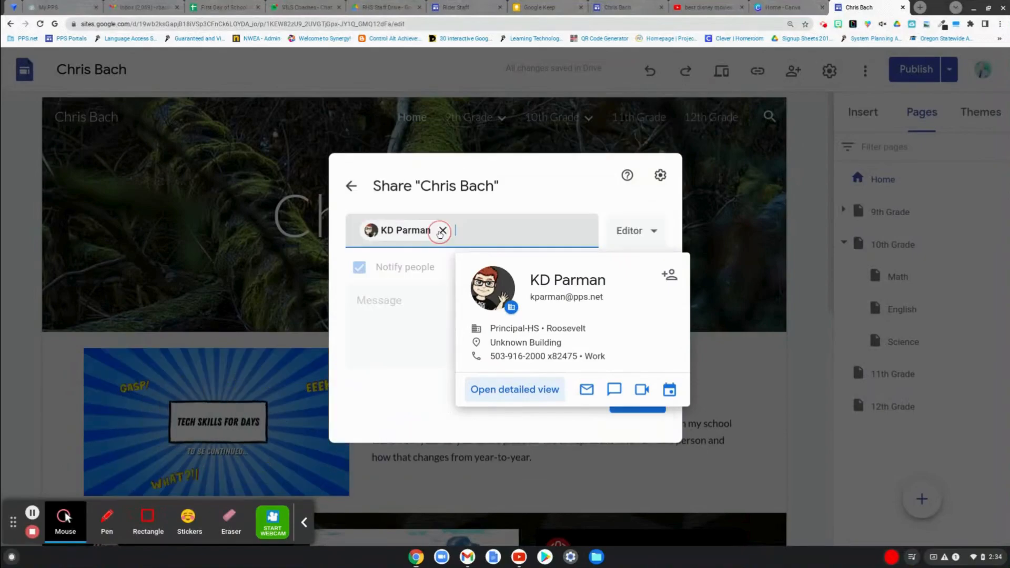
left_click(406, 313)
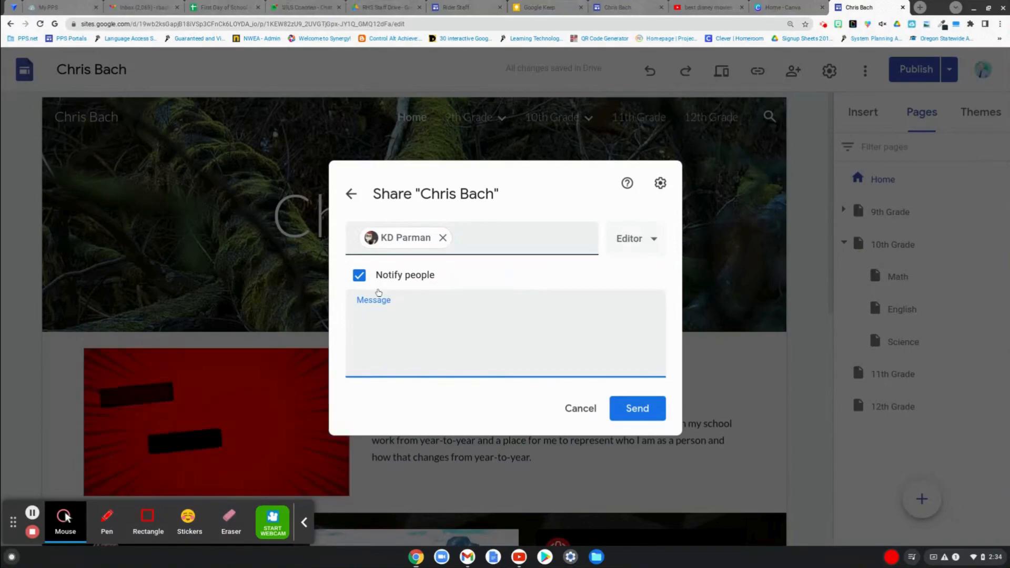
left_click(360, 276)
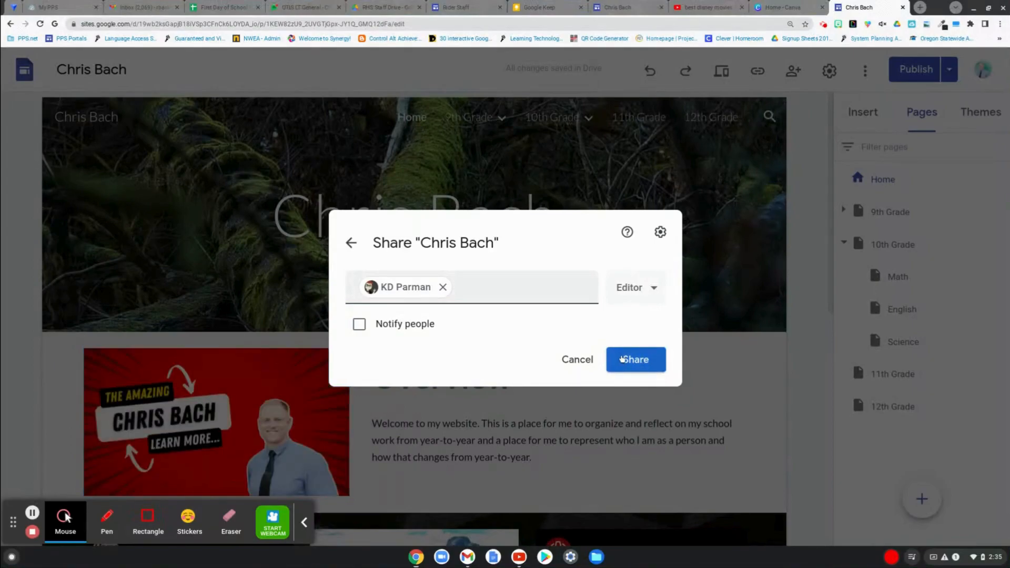
- Add a second person by e-mail address and share the site with both people as Editors
left_click(532, 279)
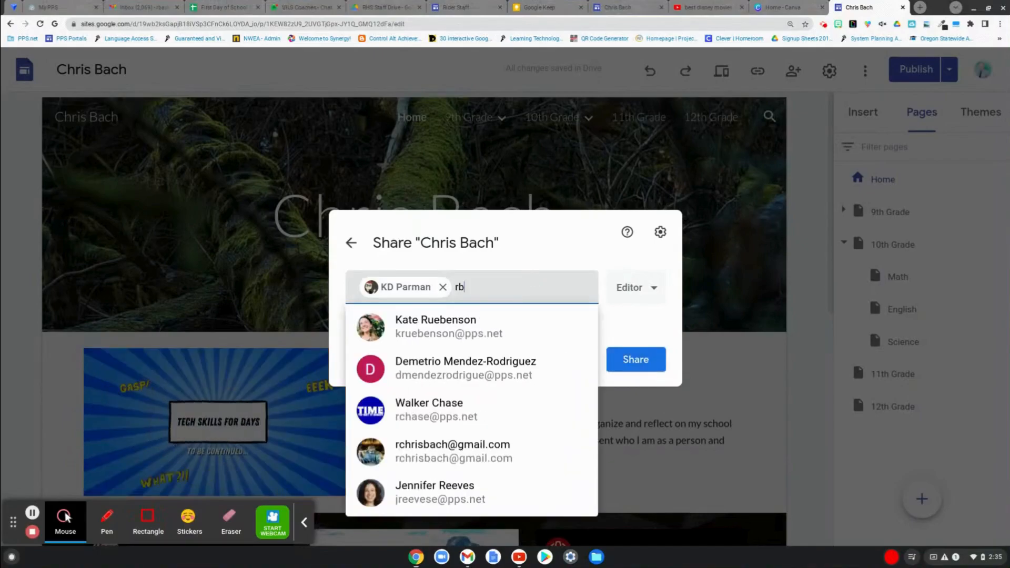
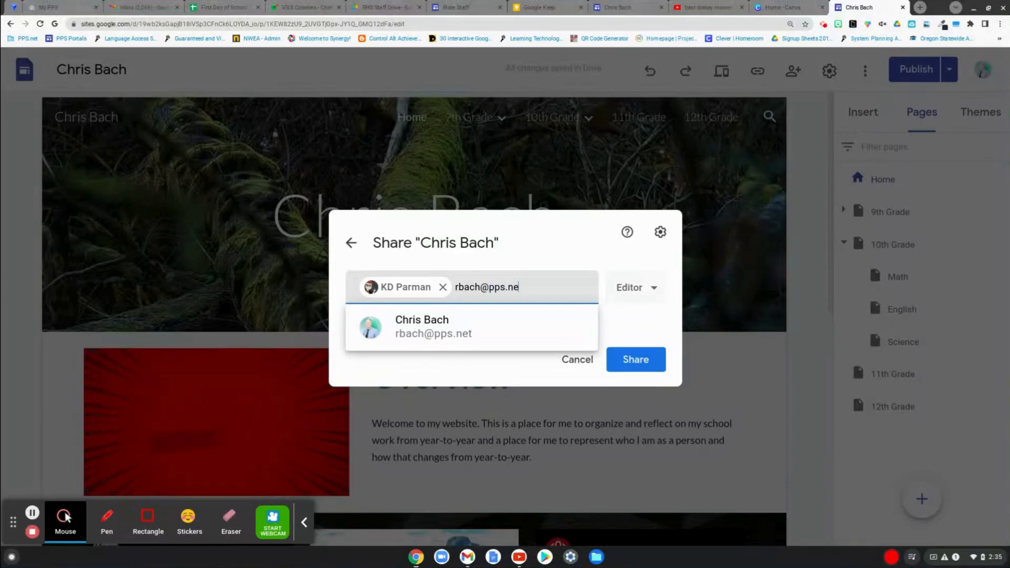
mouse_move(428, 343)
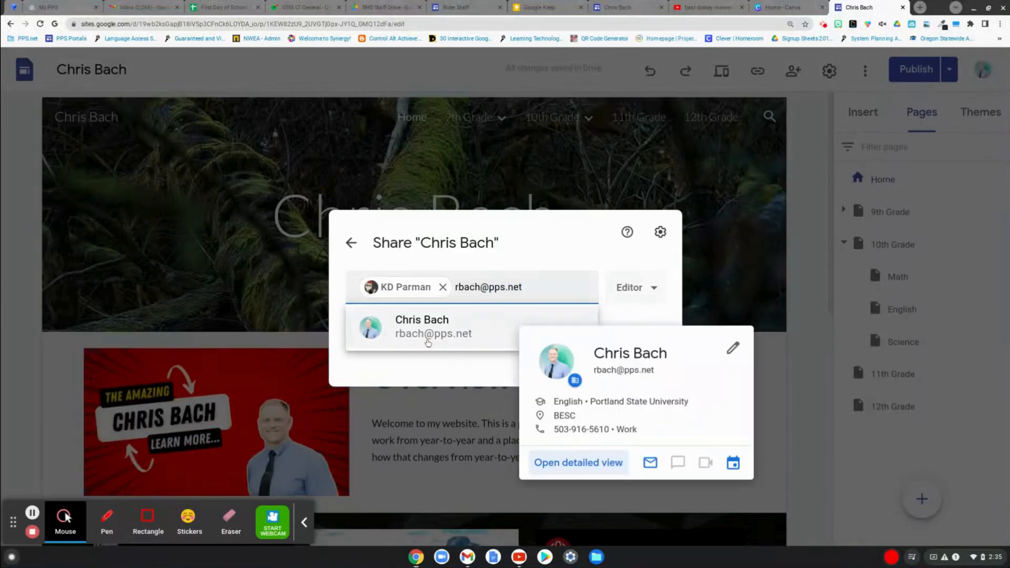
left_click(442, 342)
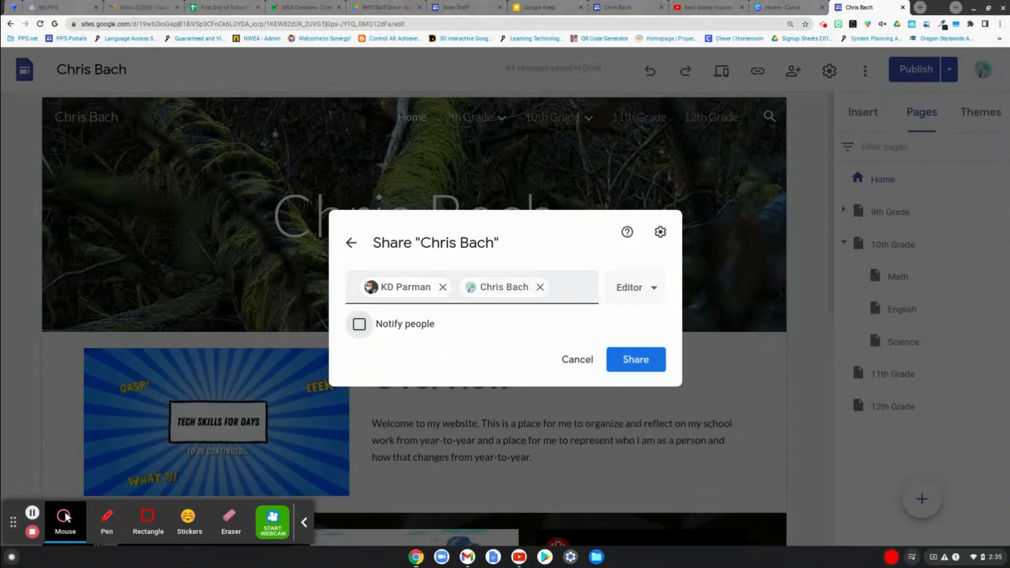
left_click(661, 366)
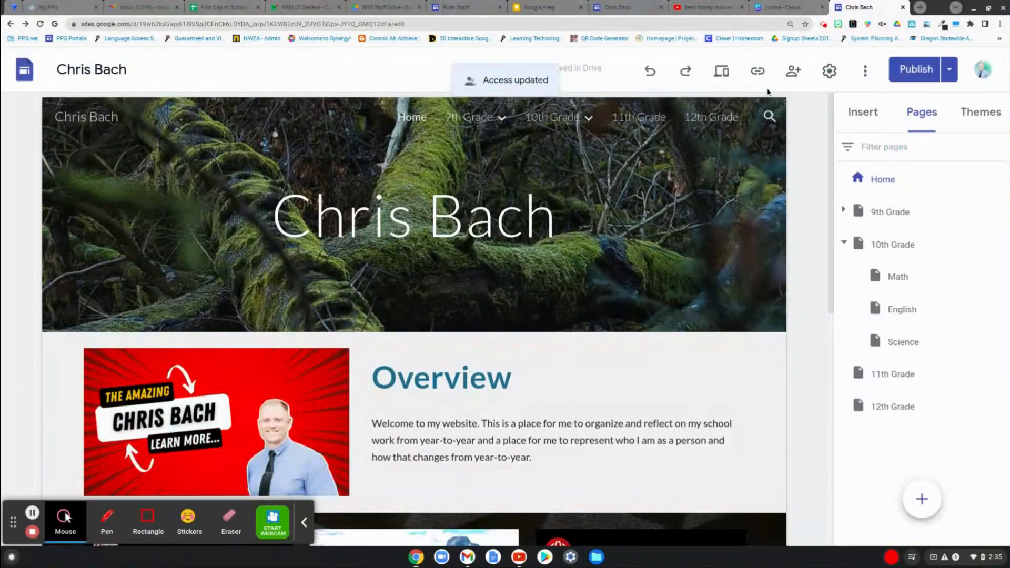
- Check the site's list of people with access and close the sharing settings
left_click(794, 79)
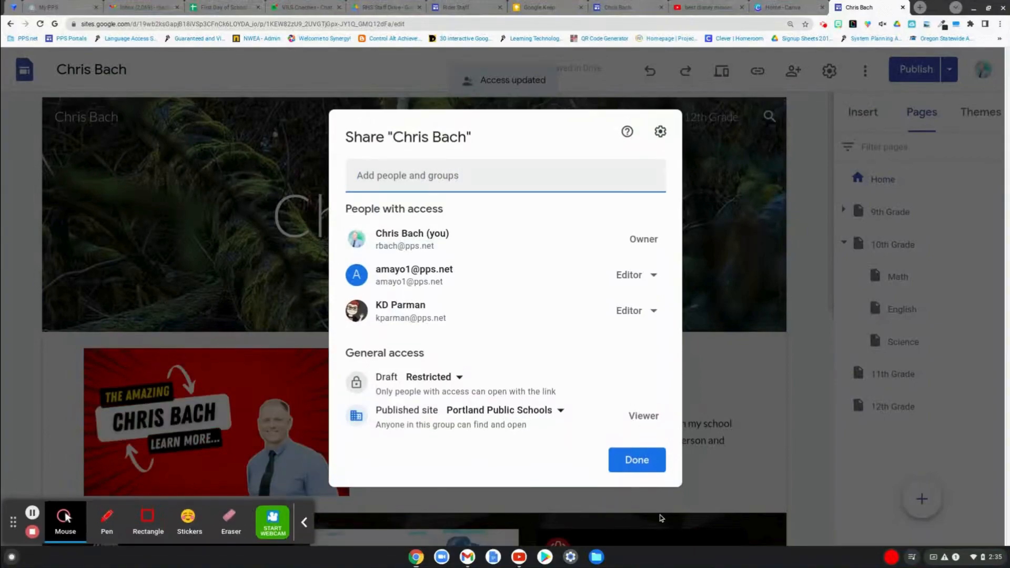
left_click(639, 462)
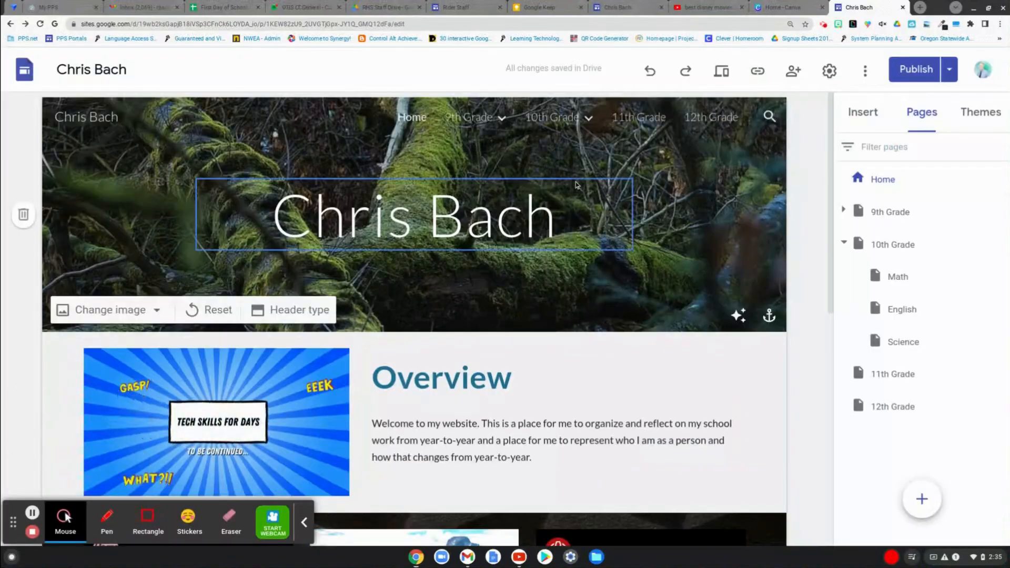
mouse_move(579, 117)
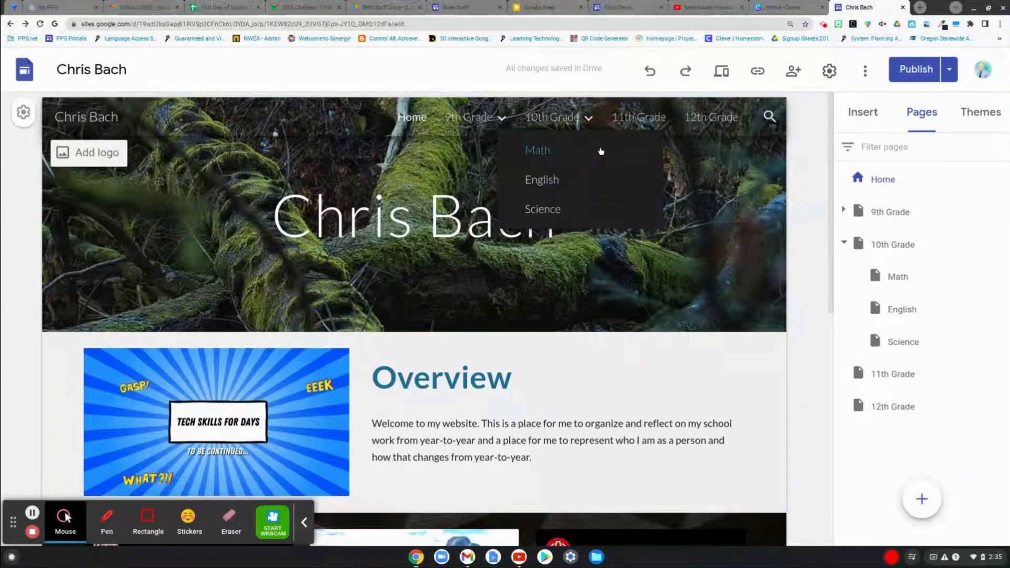
scroll(601, 151, "down", 5)
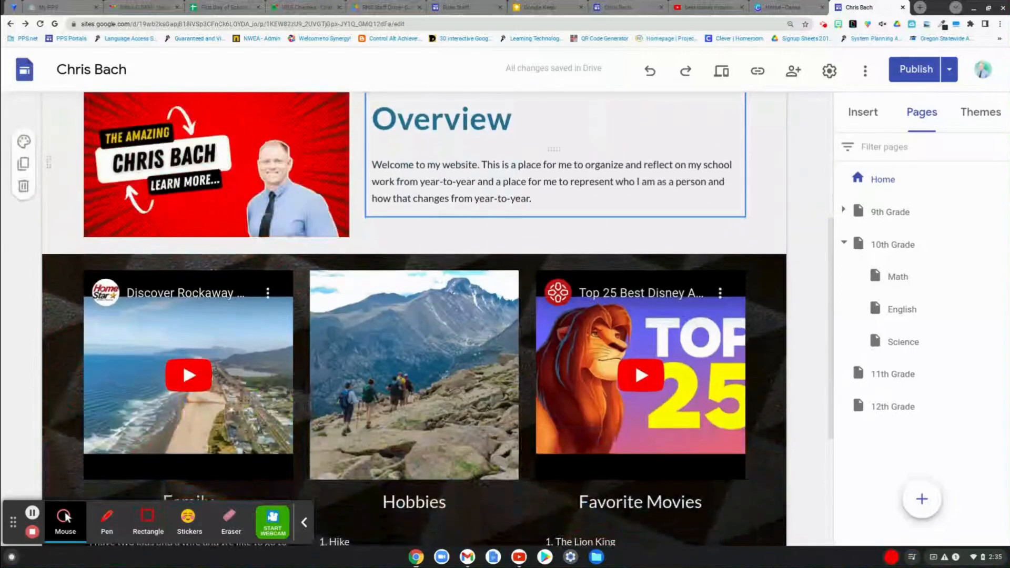
scroll(416, 320, "down", 4)
scroll(416, 319, "up", 9)
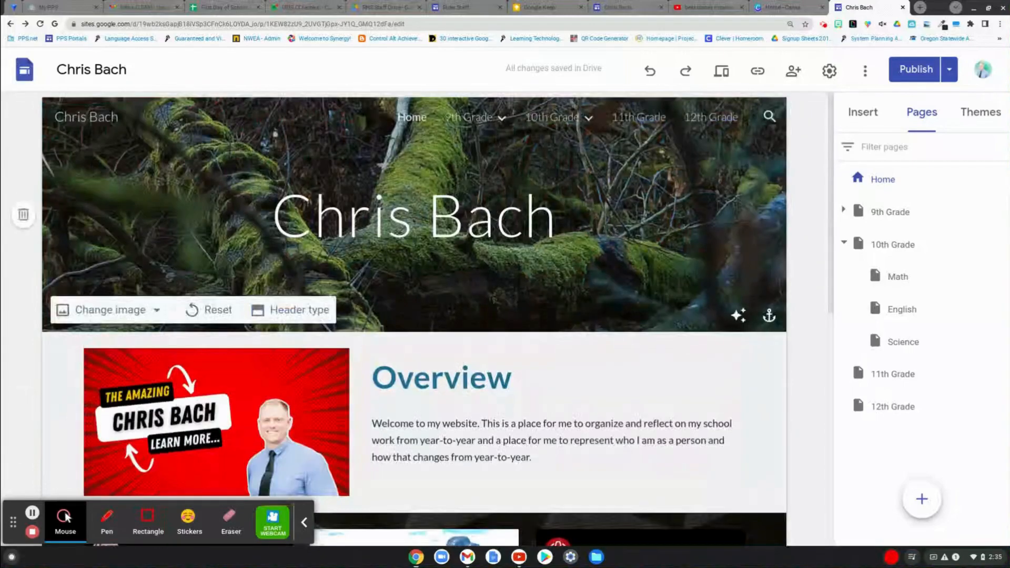